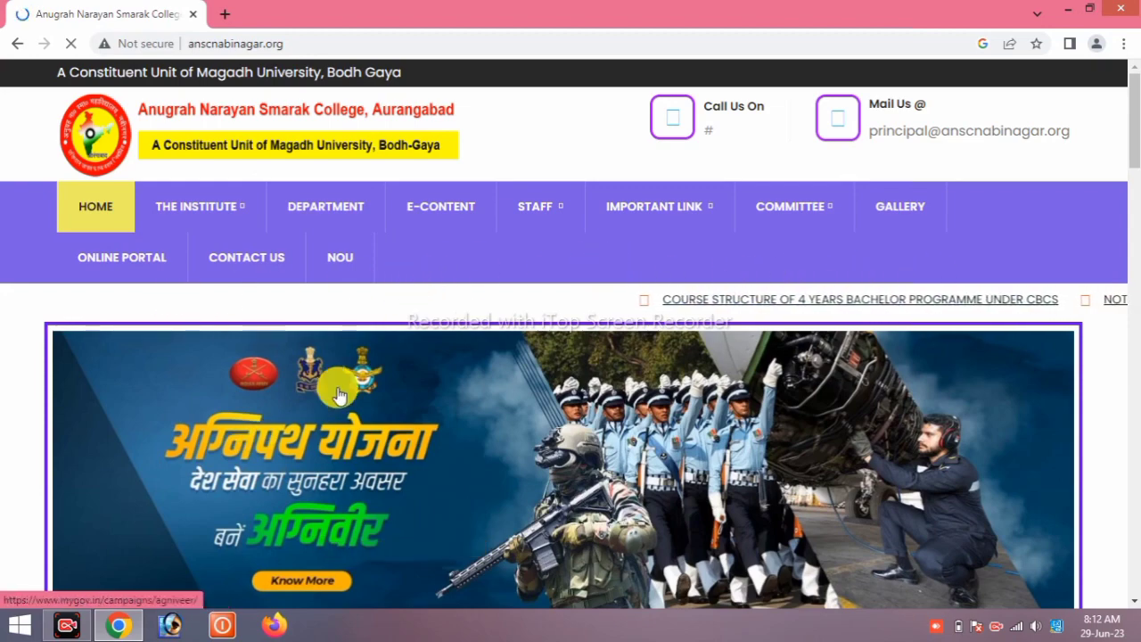
- Open Intermediate Admission on the college's online portal and go to its online admission process
{"action": "scroll", "coordinate": [338, 393], "scroll_direction": "down", "scroll_amount": 2}
{"action": "scroll", "coordinate": [338, 389], "scroll_direction": "up", "scroll_amount": 3}
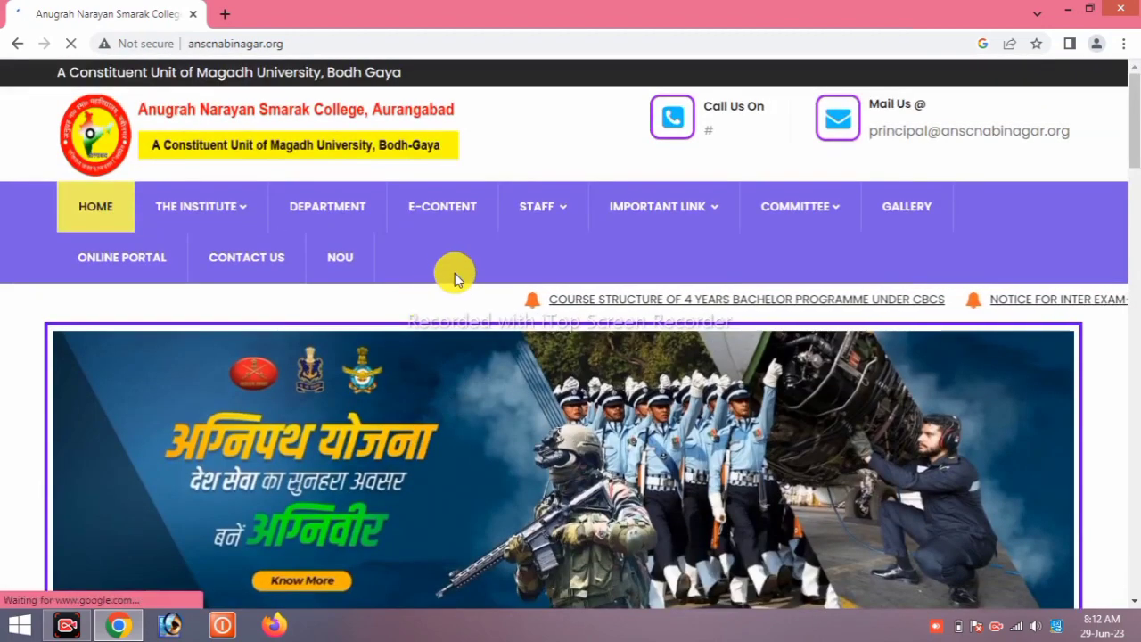
{"action": "mouse_move", "coordinate": [669, 223]}
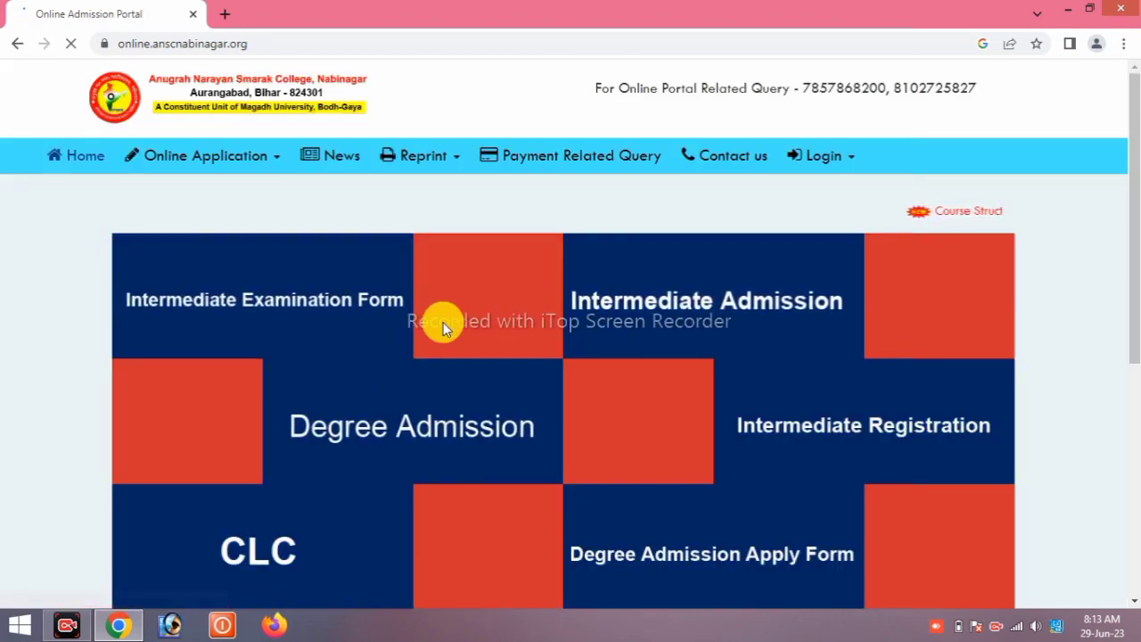
{"action": "left_click", "coordinate": [710, 312]}
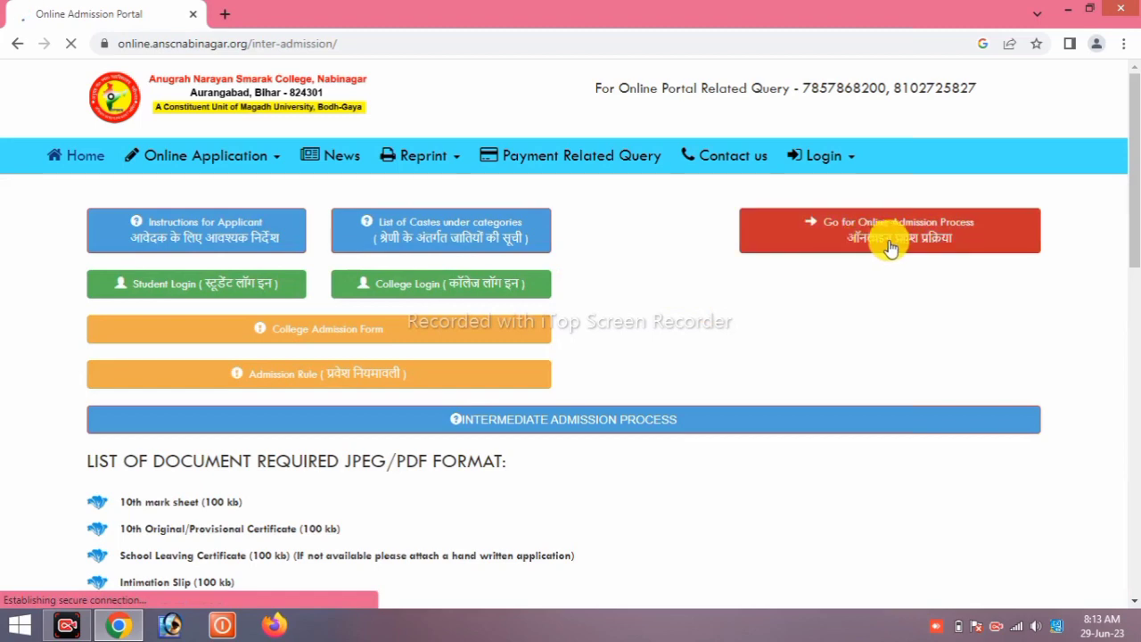
{"action": "left_click", "coordinate": [947, 243]}
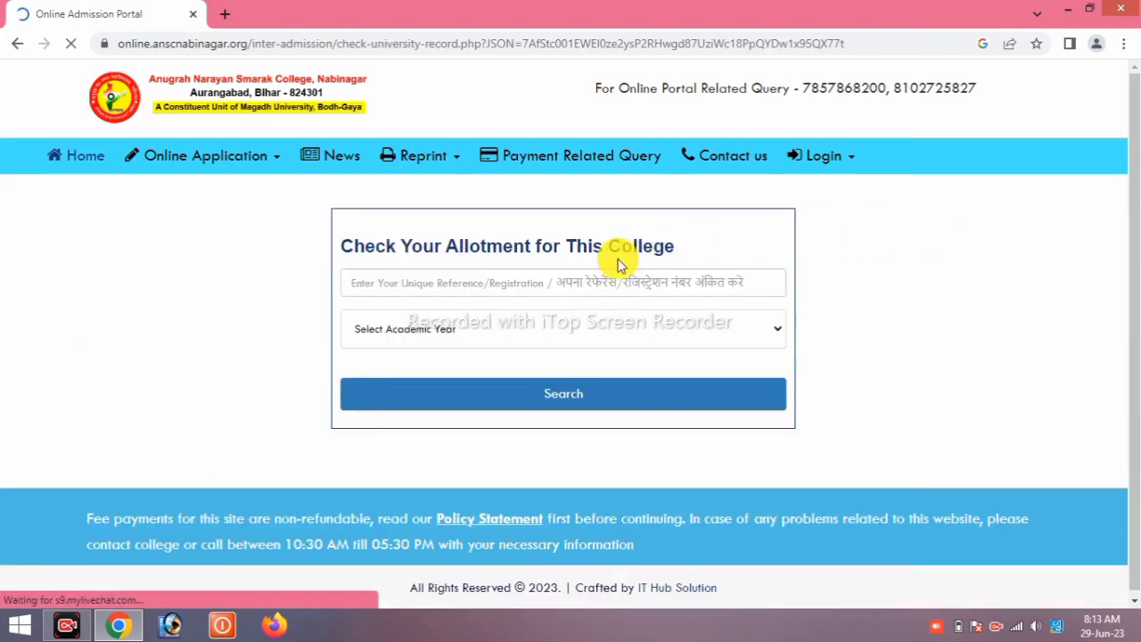
- Enter the applicant's reference number, set the academic year to 1ST YEAR, and search for the college allotment
{"action": "left_click", "coordinate": [513, 275]}
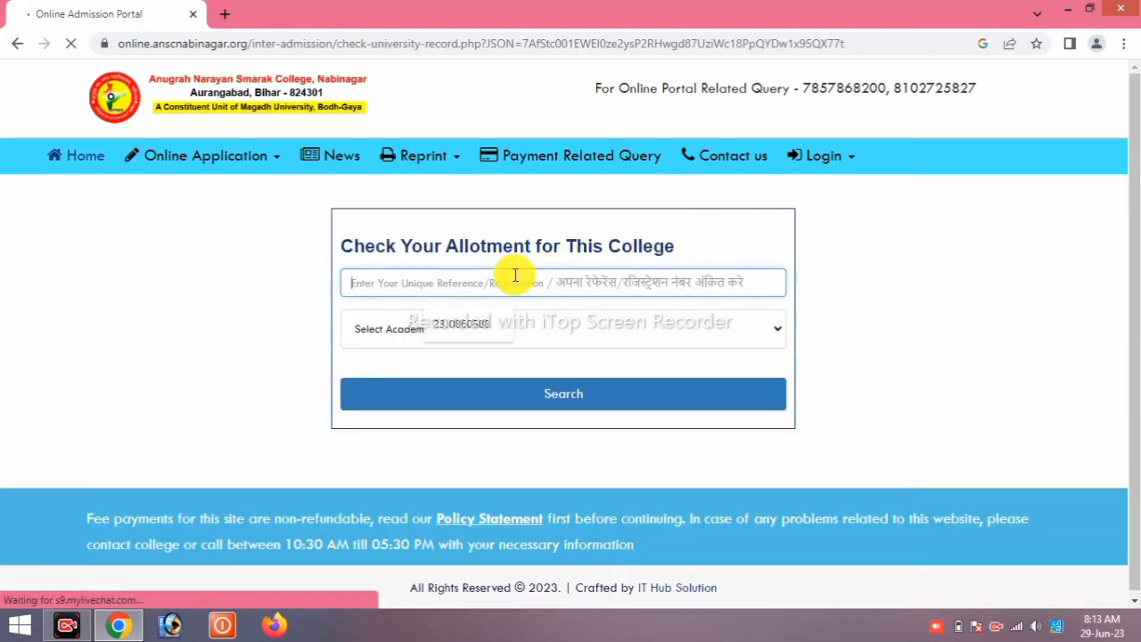
{"action": "left_click", "coordinate": [458, 327]}
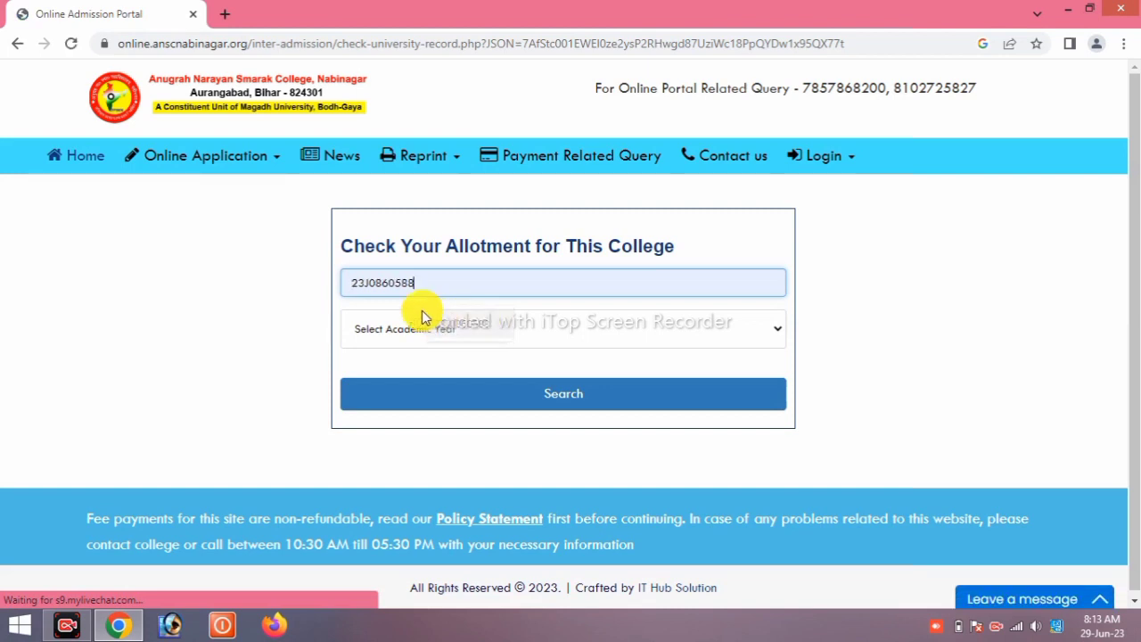
{"action": "key", "text": "BackSpace"}
{"action": "key", "text": "BackSpace"}
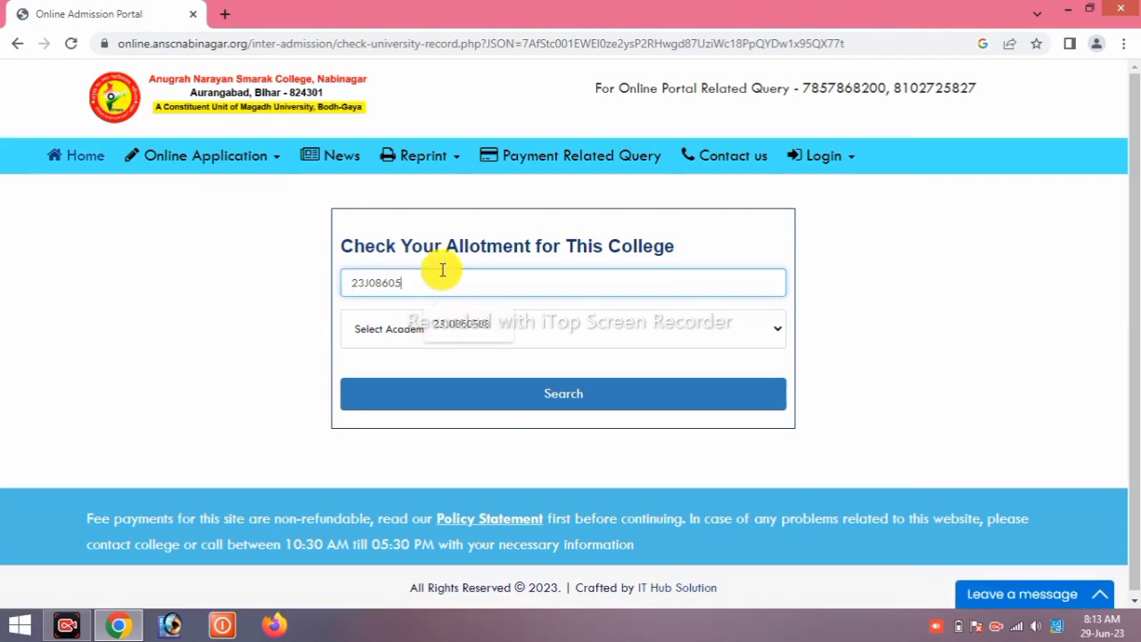
{"action": "left_click", "coordinate": [191, 259]}
{"action": "left_click", "coordinate": [458, 339]}
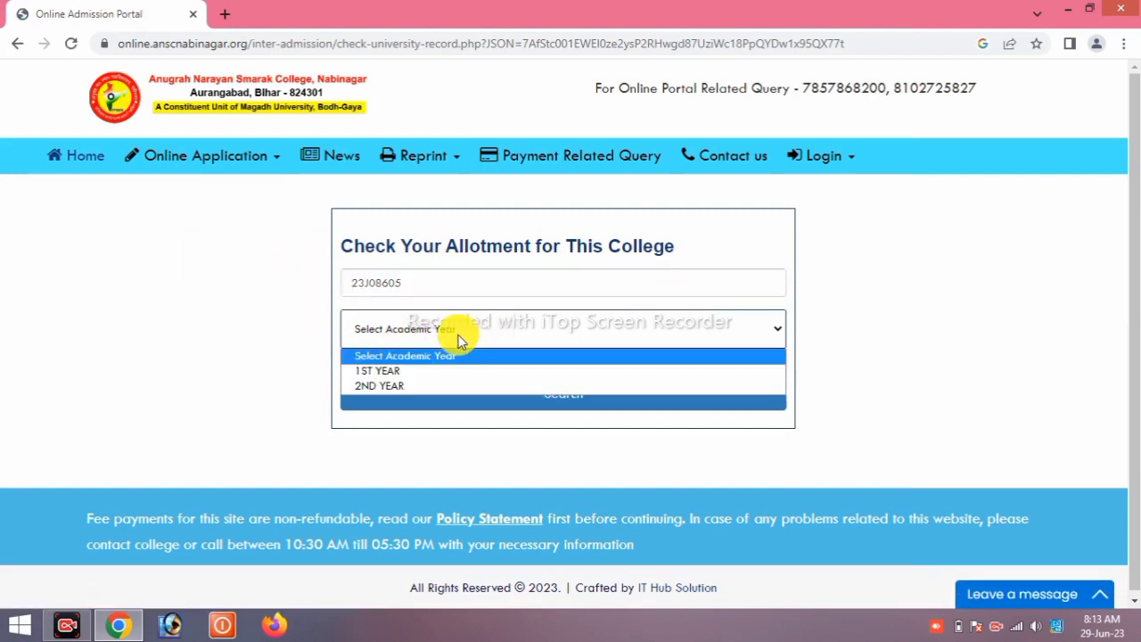
{"action": "left_click", "coordinate": [397, 371]}
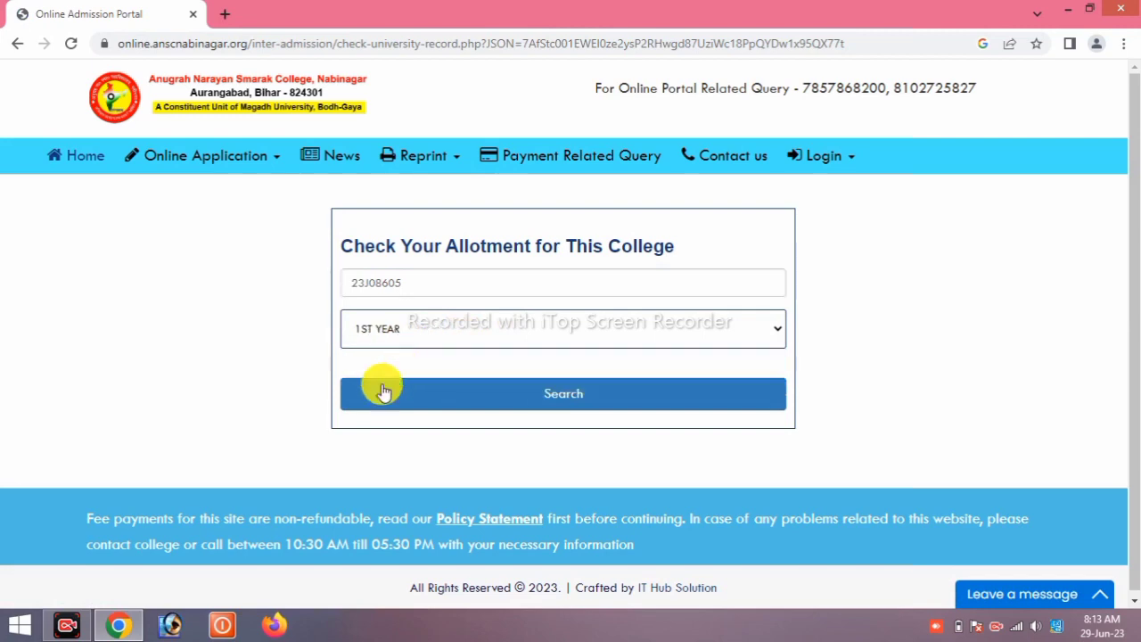
{"action": "left_click", "coordinate": [538, 396]}
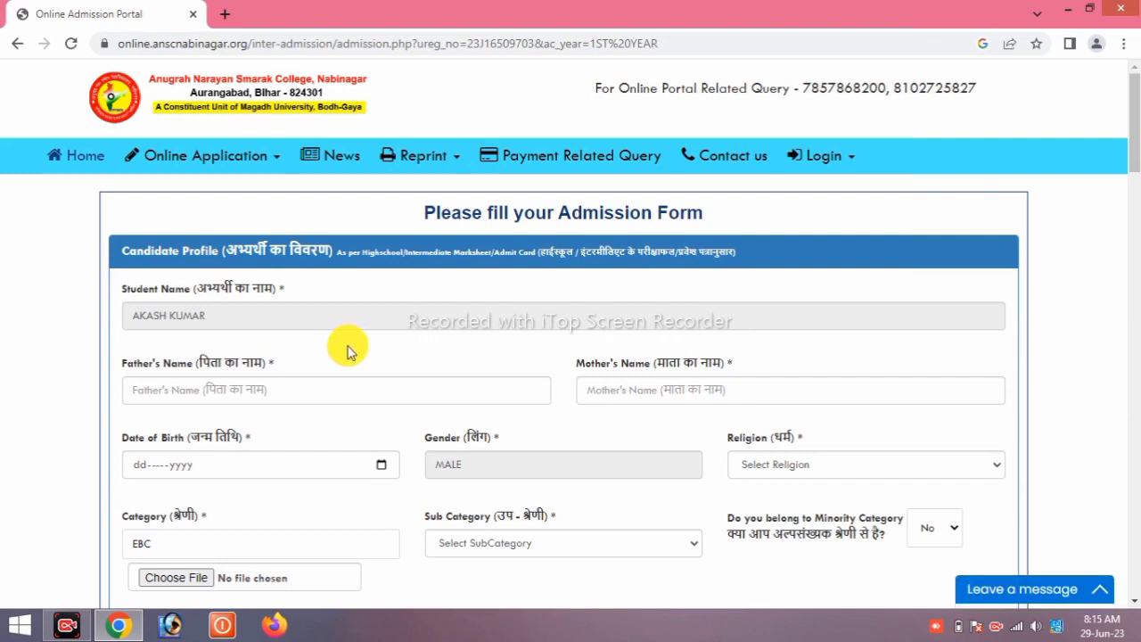
- Go through the name and date of birth fields of the candidate profile and set the religion to HINDU
{"action": "left_click", "coordinate": [129, 326]}
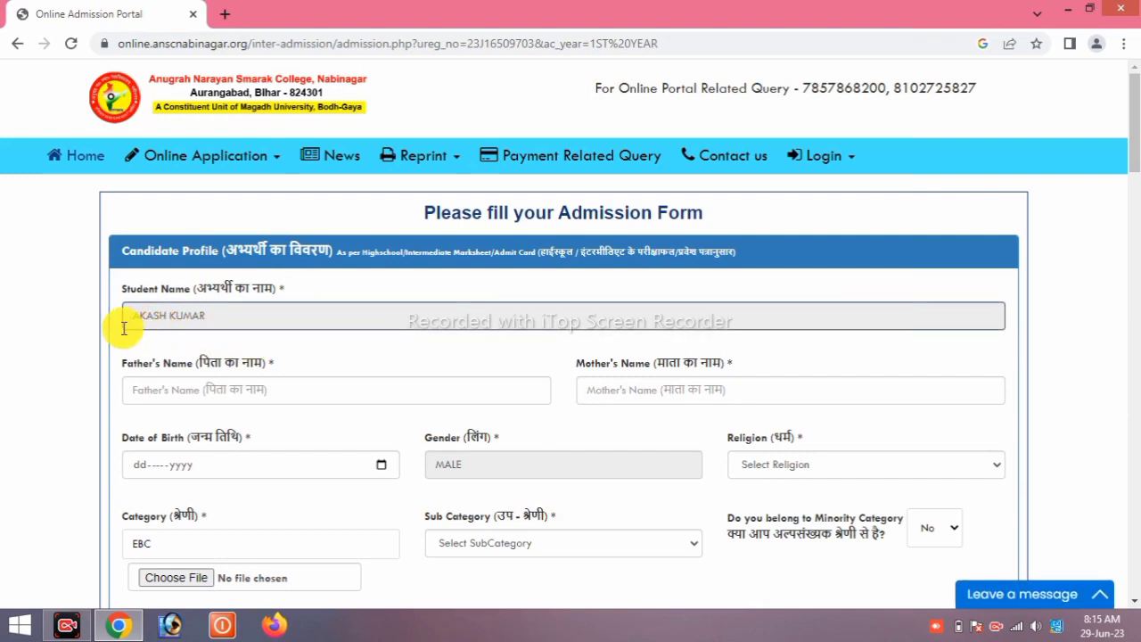
{"action": "left_click", "coordinate": [308, 388]}
{"action": "left_click", "coordinate": [687, 392]}
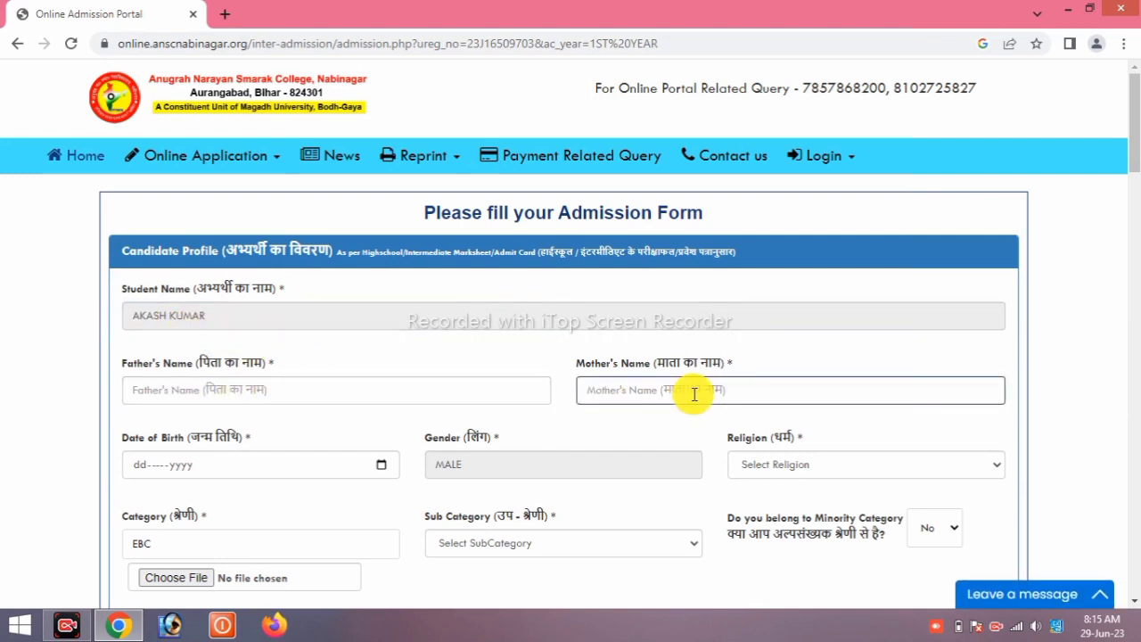
{"action": "left_click", "coordinate": [291, 473]}
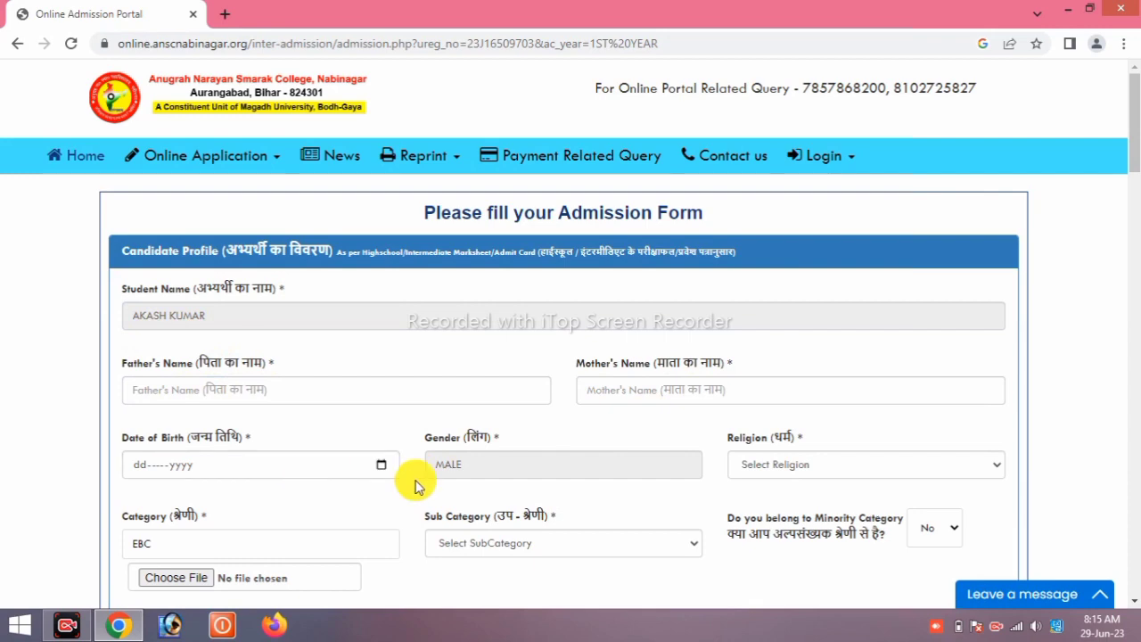
{"action": "left_click", "coordinate": [772, 464]}
{"action": "left_click", "coordinate": [756, 337]}
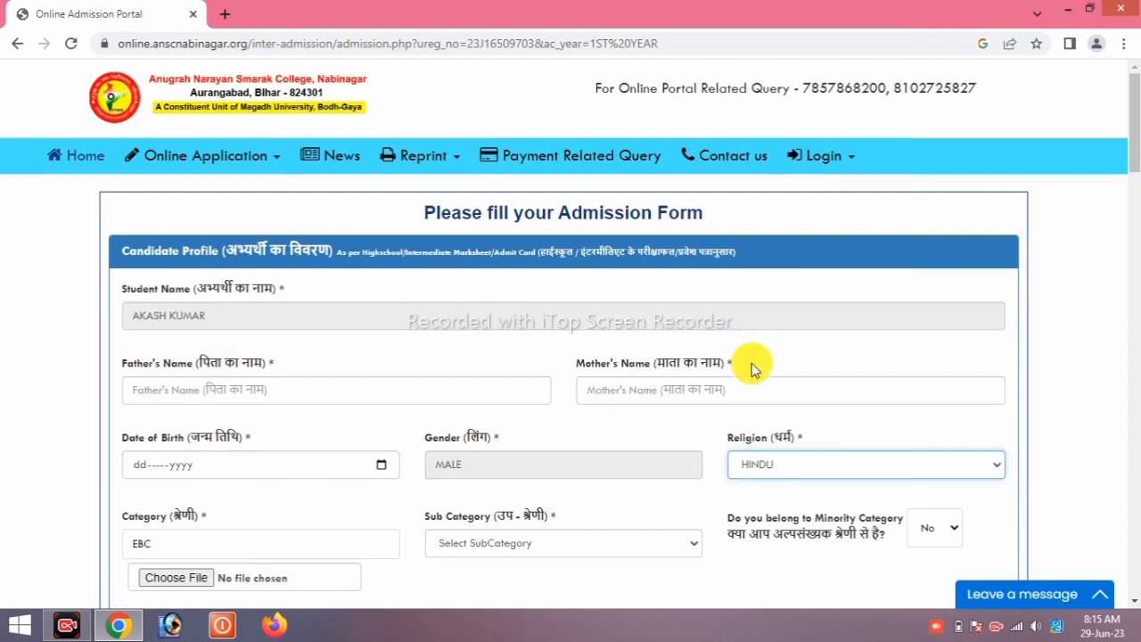
- Check the category and its certificate upload field, and set the sub category to Not Applicable
{"action": "scroll", "coordinate": [571, 414], "scroll_direction": "down", "scroll_amount": 3}
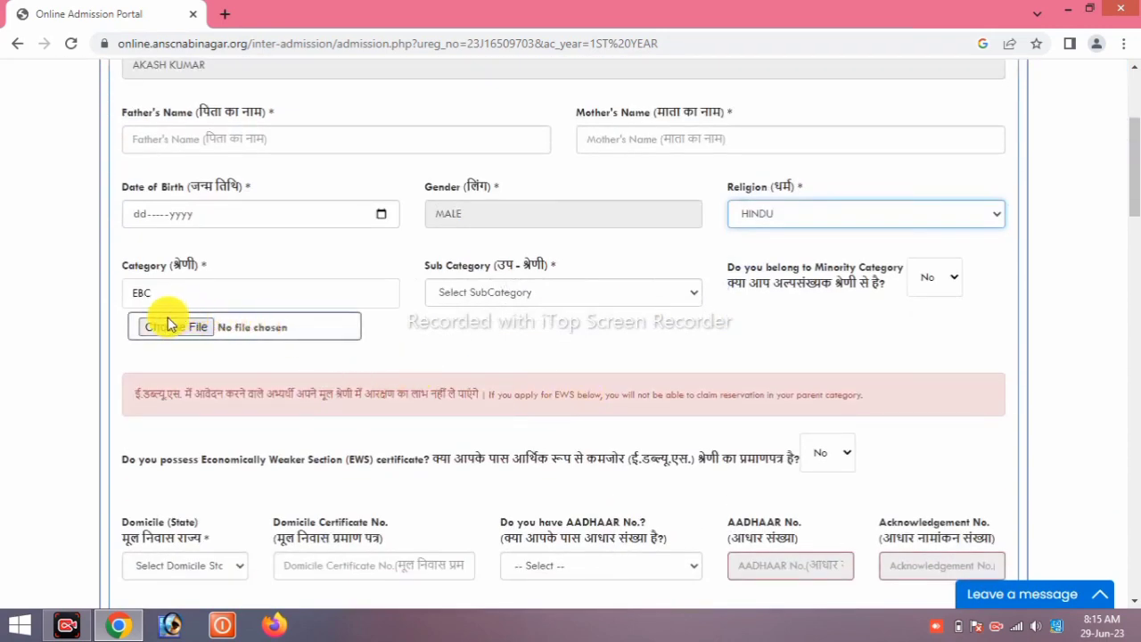
{"action": "left_click", "coordinate": [218, 301]}
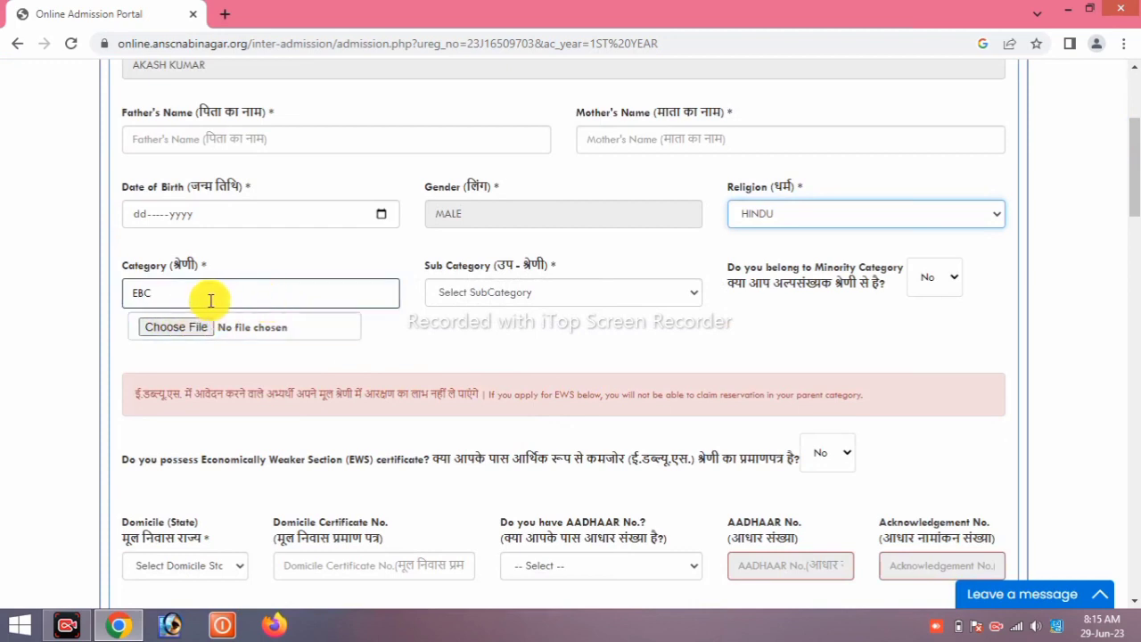
{"action": "left_click", "coordinate": [204, 322]}
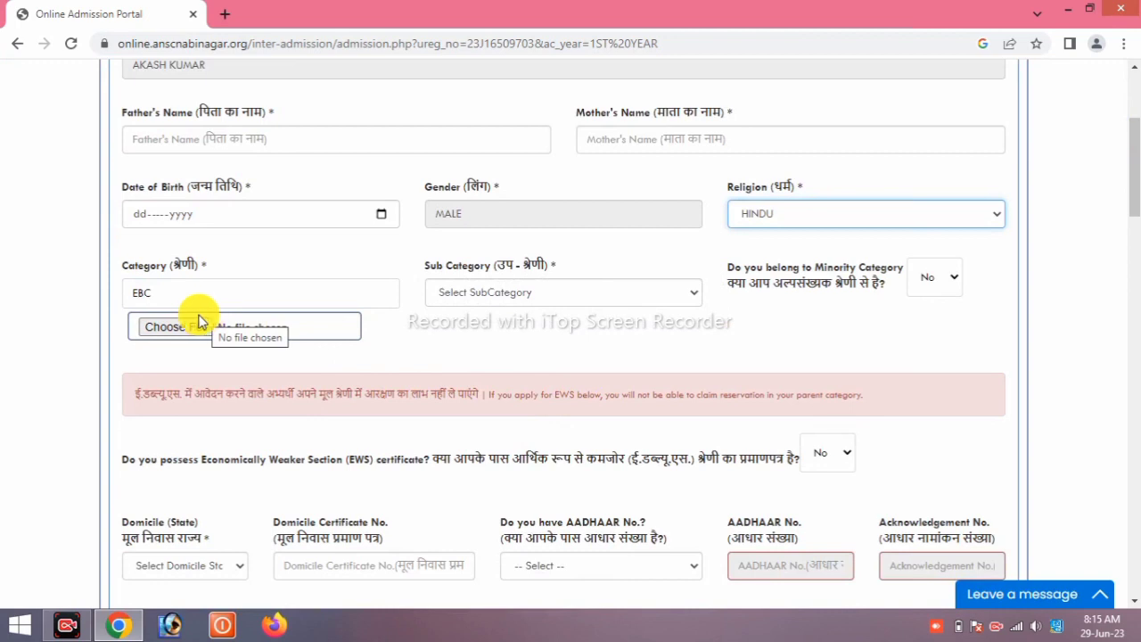
{"action": "left_click", "coordinate": [515, 285]}
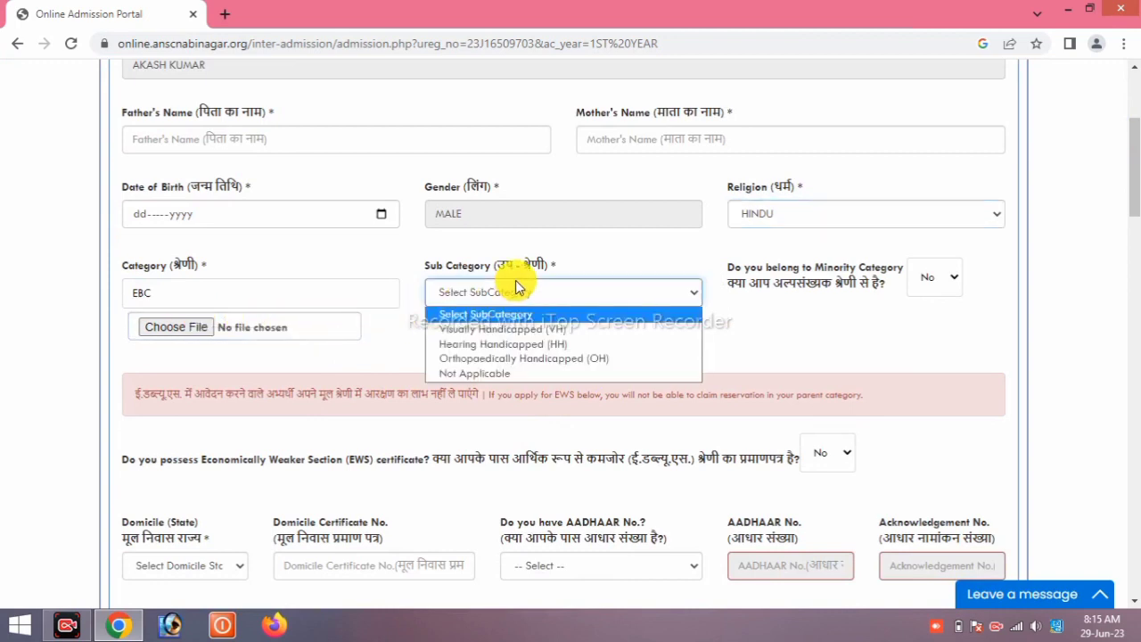
{"action": "left_click", "coordinate": [501, 376]}
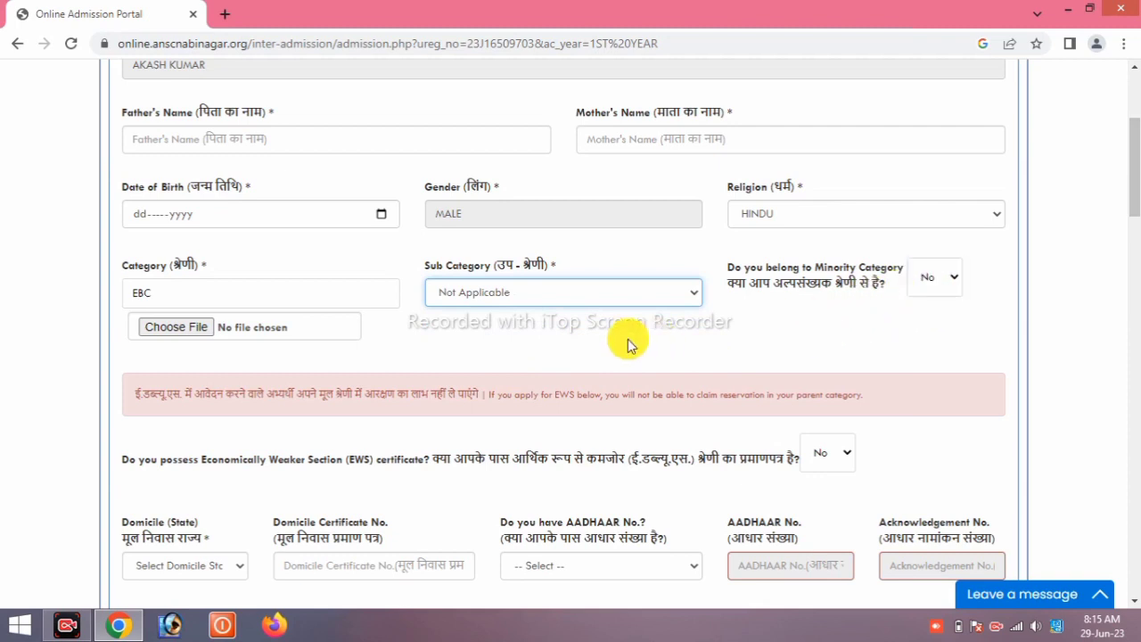
- Set the domicile state to BIHAR and answer Yes to having an AADHAAR number
{"action": "left_click", "coordinate": [157, 567]}
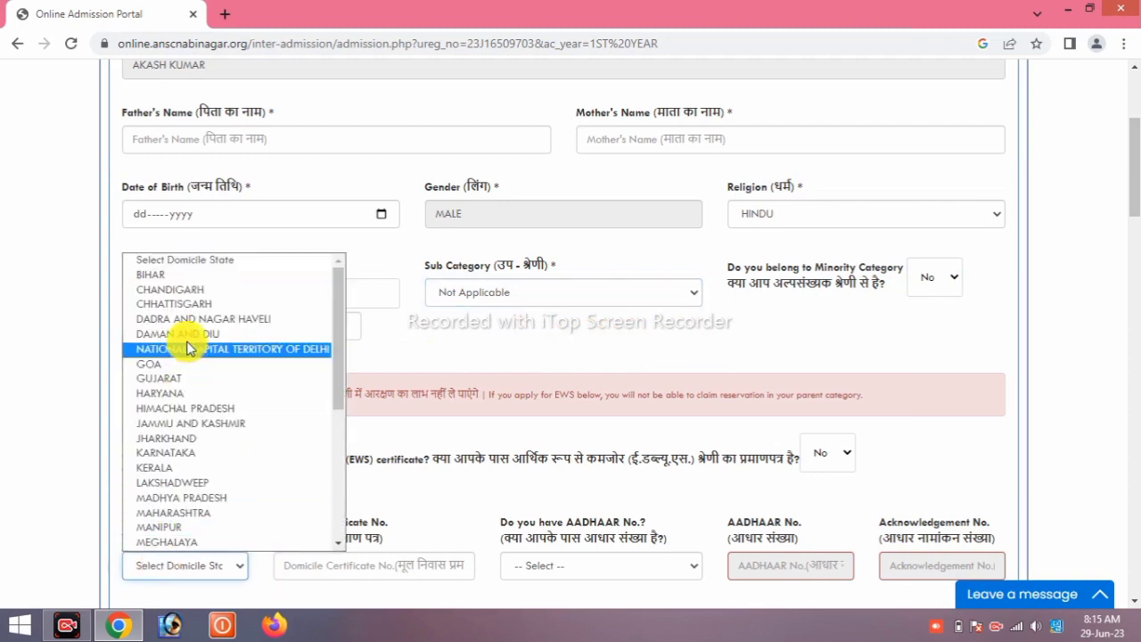
{"action": "left_click", "coordinate": [188, 277]}
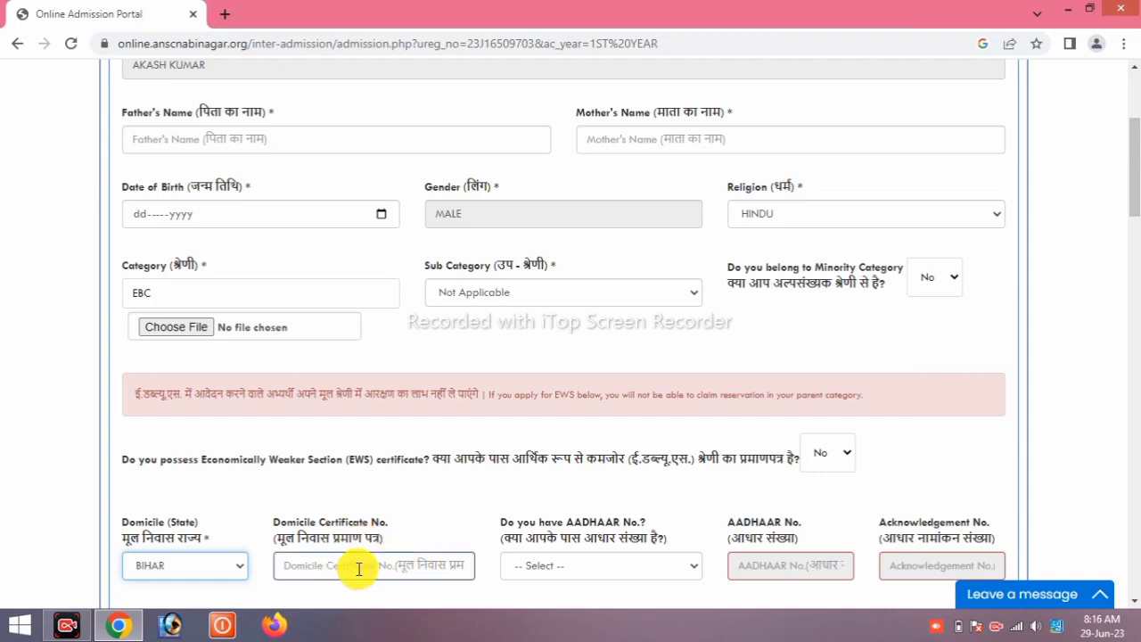
{"action": "left_click", "coordinate": [561, 568]}
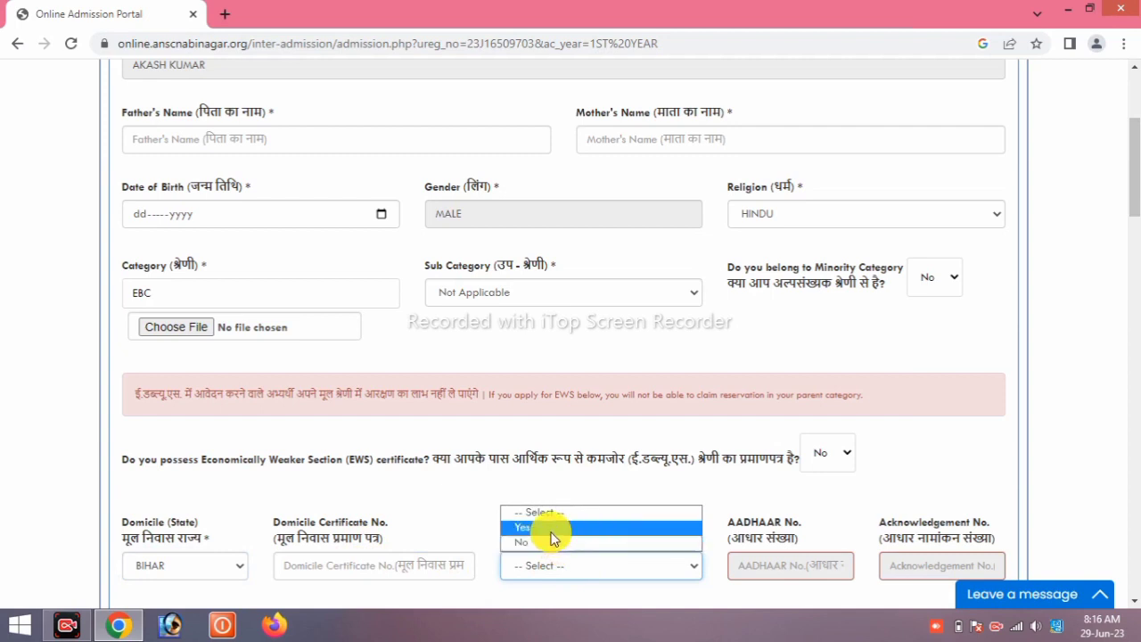
{"action": "left_click", "coordinate": [551, 529]}
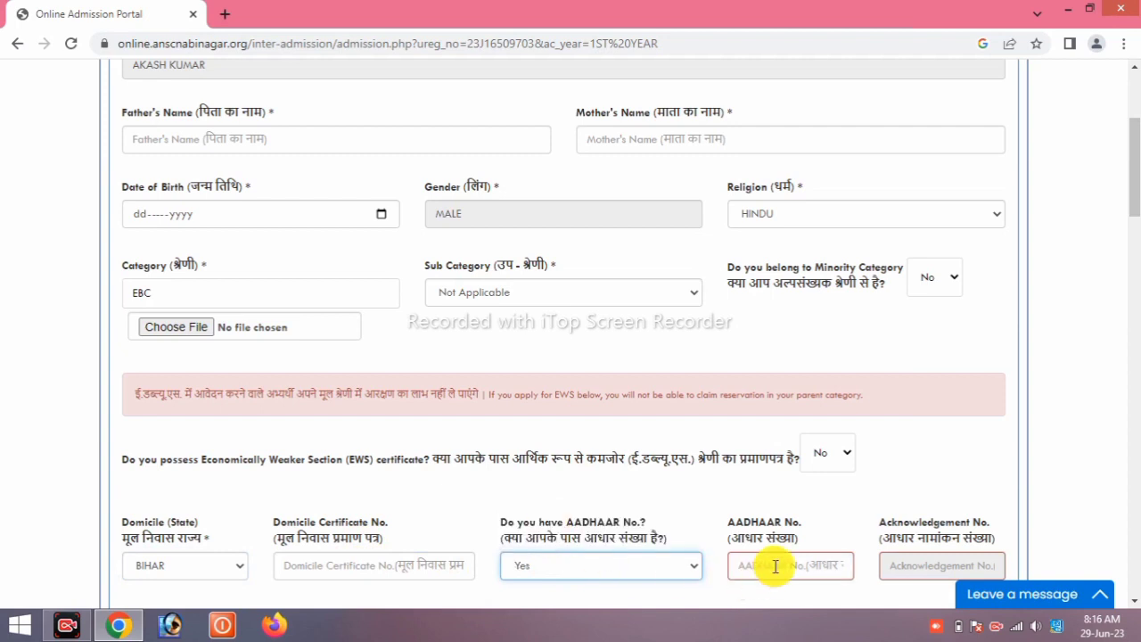
- Set the correspondence state to BIHAR in the contact details and go through the address, district, pincode and email fields
{"action": "scroll", "coordinate": [809, 401], "scroll_direction": "down", "scroll_amount": 6}
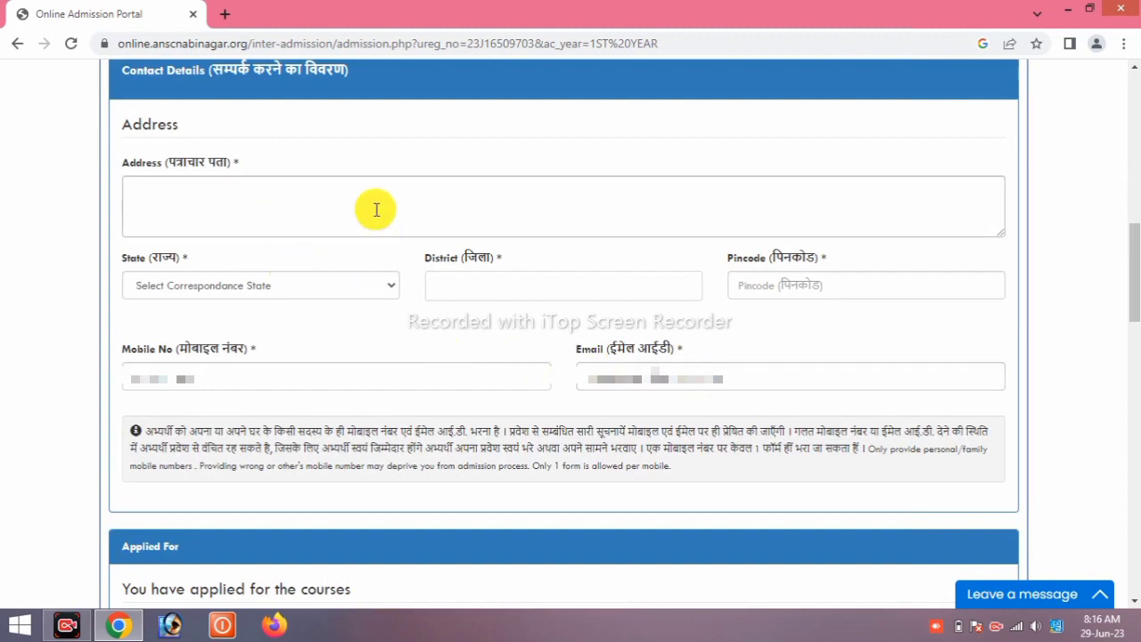
{"action": "left_click", "coordinate": [526, 205]}
{"action": "left_click", "coordinate": [294, 286]}
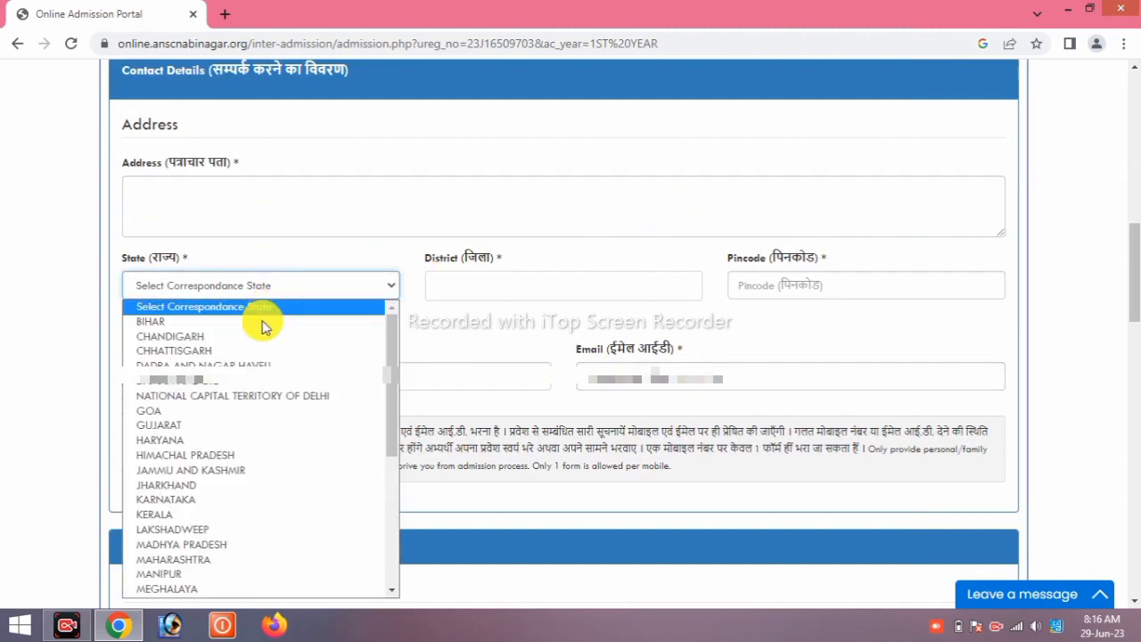
{"action": "left_click", "coordinate": [315, 316]}
{"action": "left_click", "coordinate": [529, 276]}
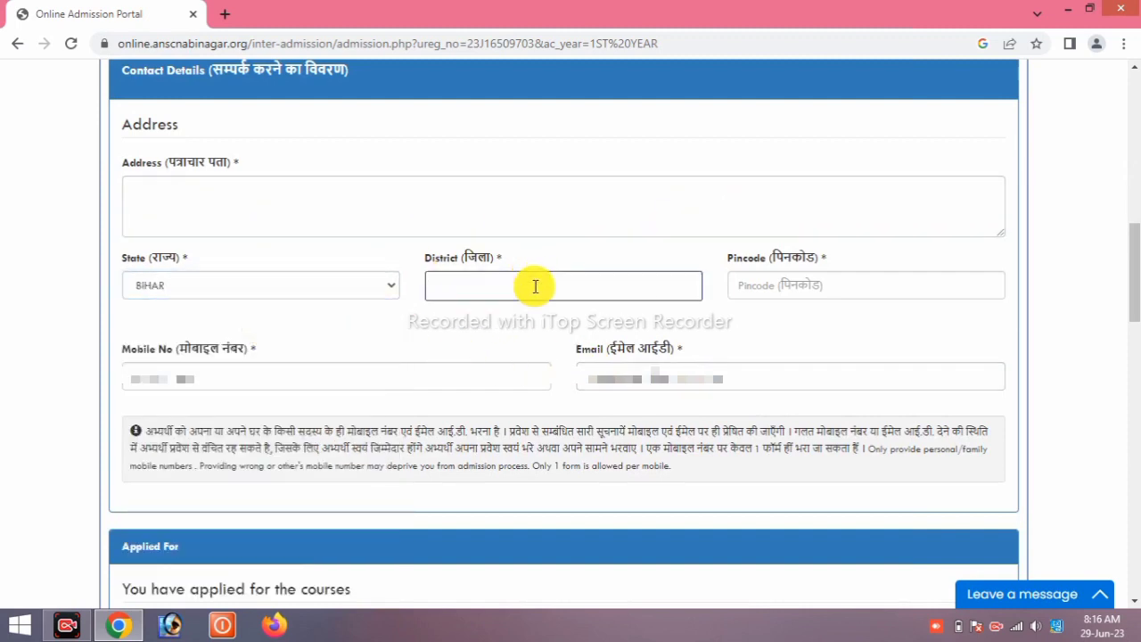
{"action": "left_click", "coordinate": [827, 283]}
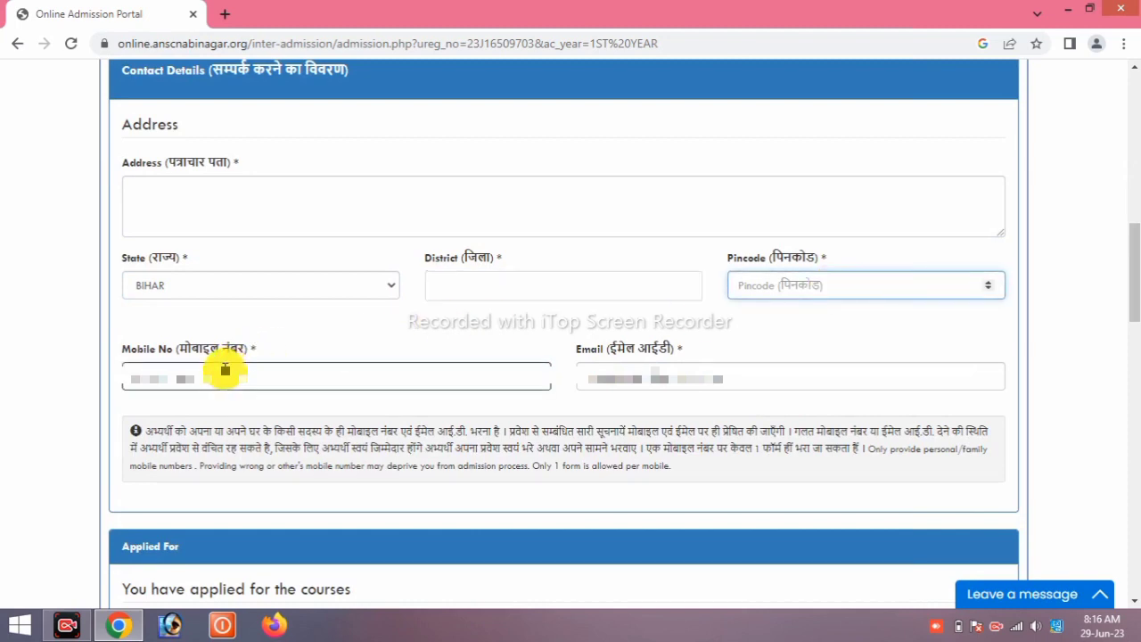
{"action": "left_click", "coordinate": [708, 379]}
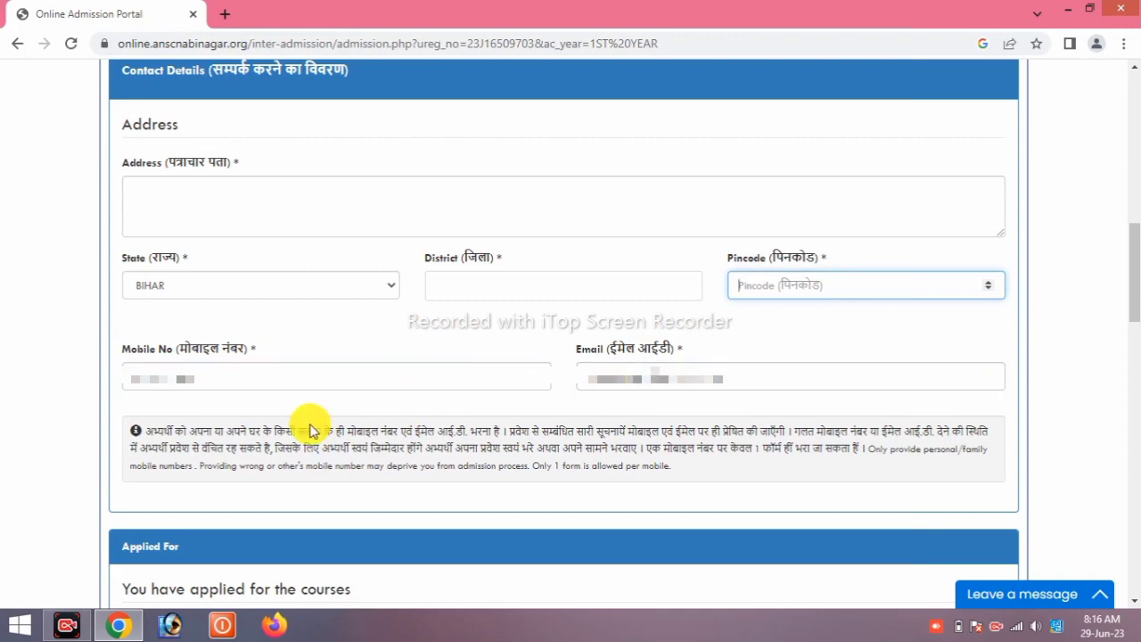
- Choose PHYSICS, CHEMISTRY and BIOLOGY as elective subjects 1, 2 and 3
{"action": "scroll", "coordinate": [305, 425], "scroll_direction": "down", "scroll_amount": 5}
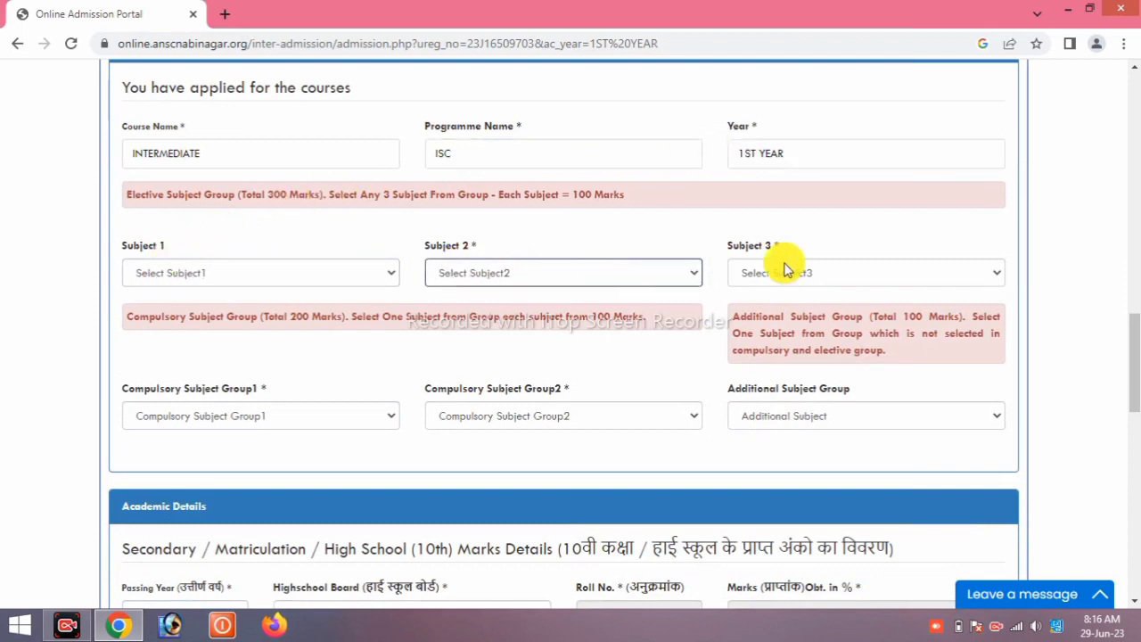
{"action": "left_click", "coordinate": [288, 273]}
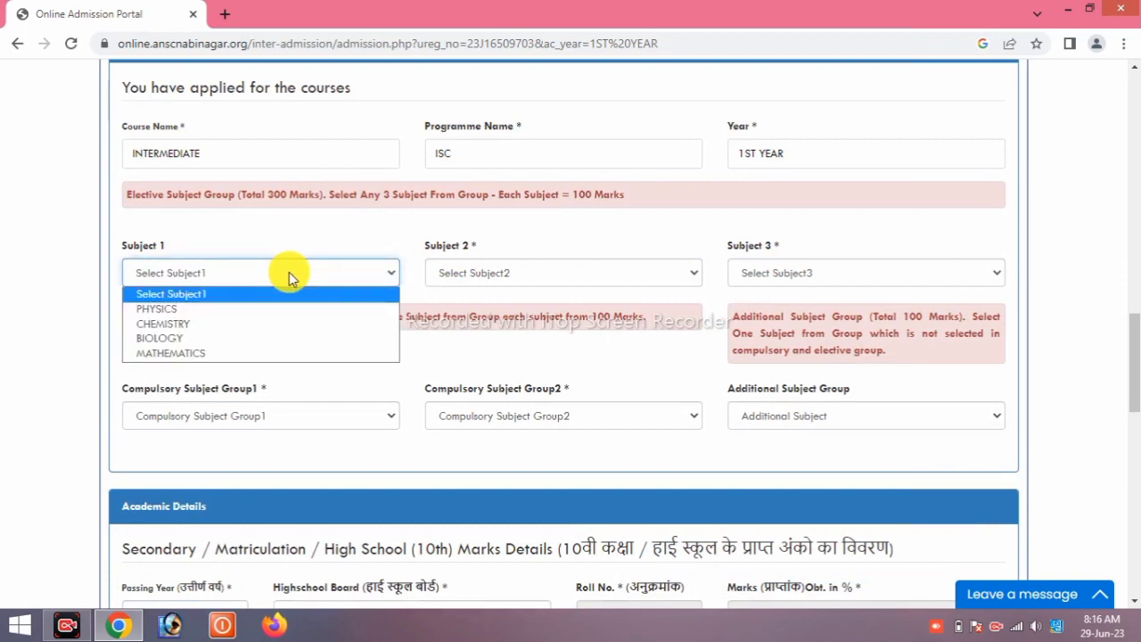
{"action": "left_click", "coordinate": [206, 309]}
{"action": "left_click", "coordinate": [453, 276]}
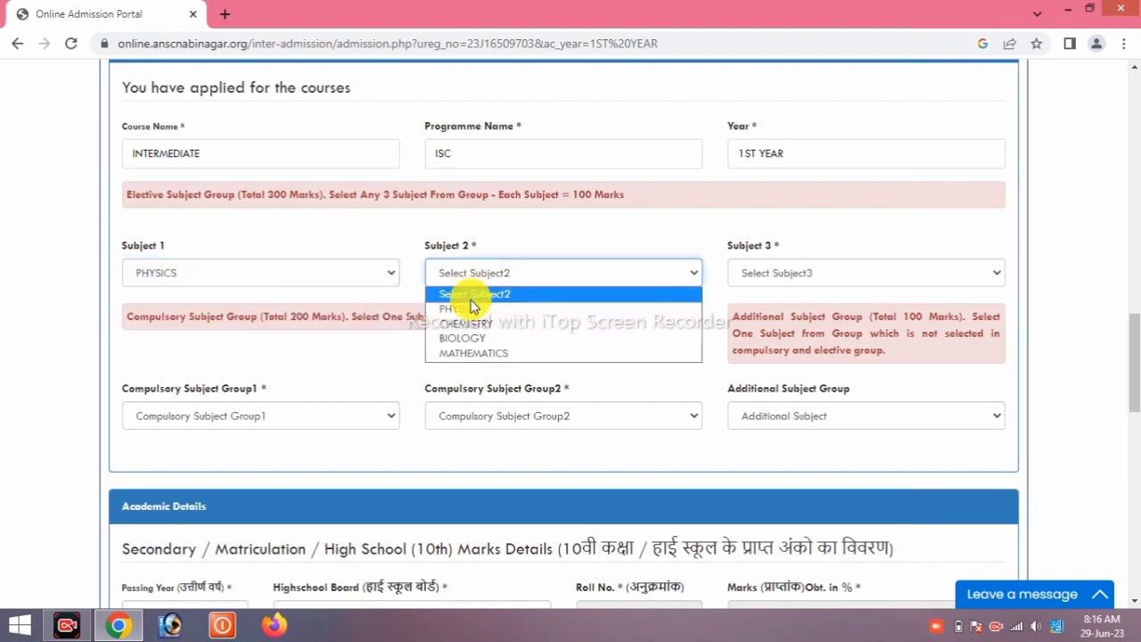
{"action": "left_click", "coordinate": [470, 324]}
{"action": "left_click", "coordinate": [809, 280]}
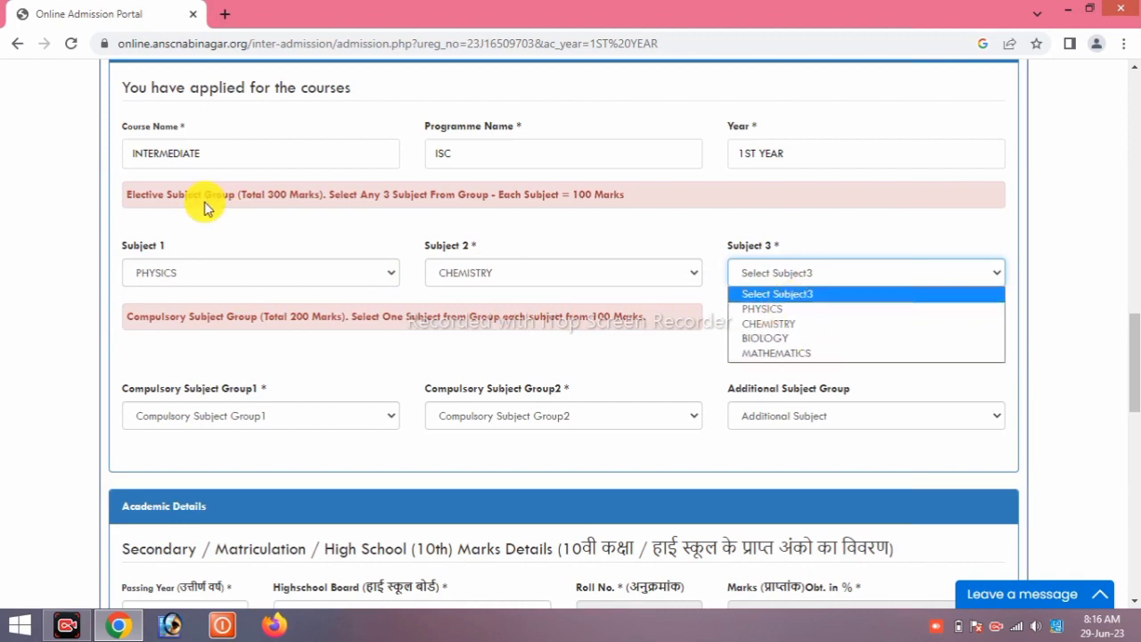
{"action": "left_click", "coordinate": [802, 337]}
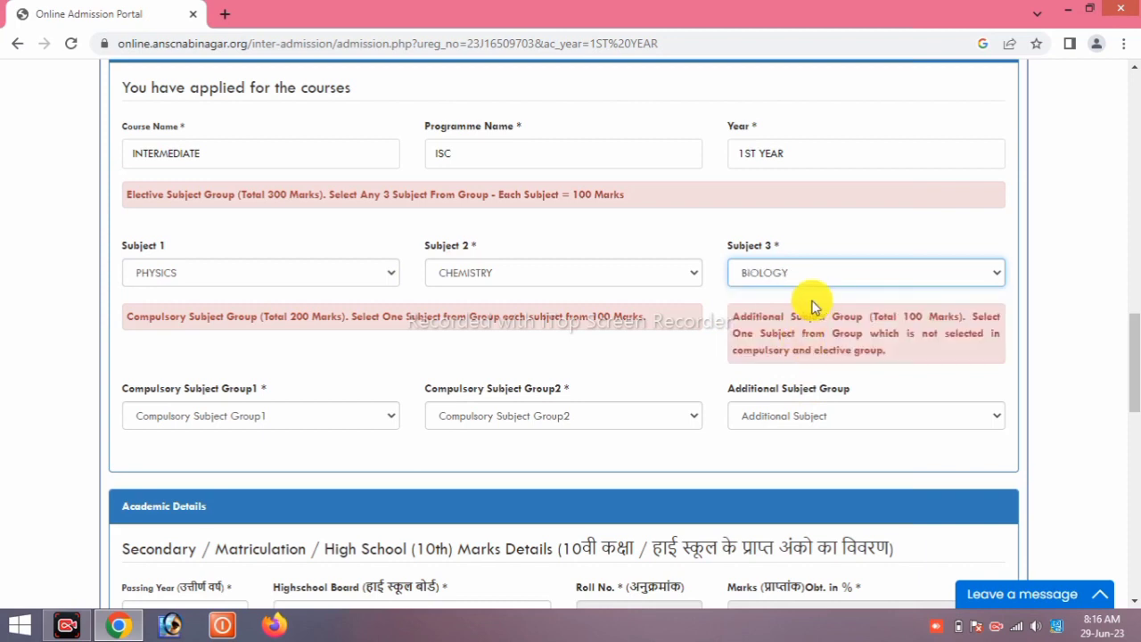
- Change elective subject 3 to MATHEMATICS and check the options offered for the additional subject without choosing one
{"action": "left_click", "coordinate": [771, 417]}
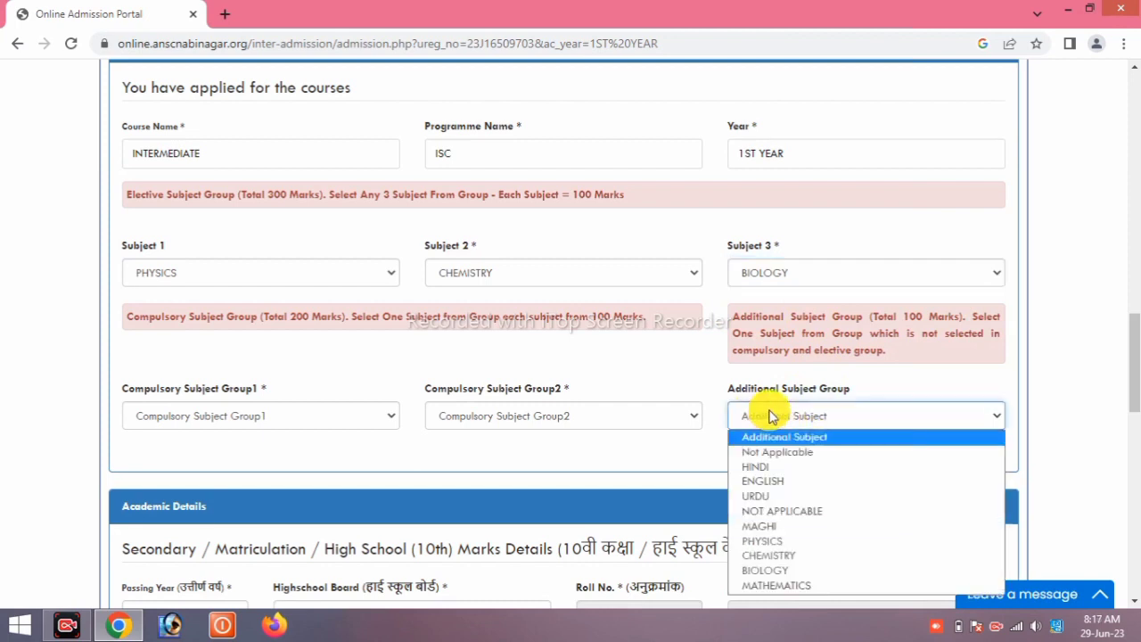
{"action": "left_click", "coordinate": [705, 383]}
{"action": "left_click", "coordinate": [790, 274]}
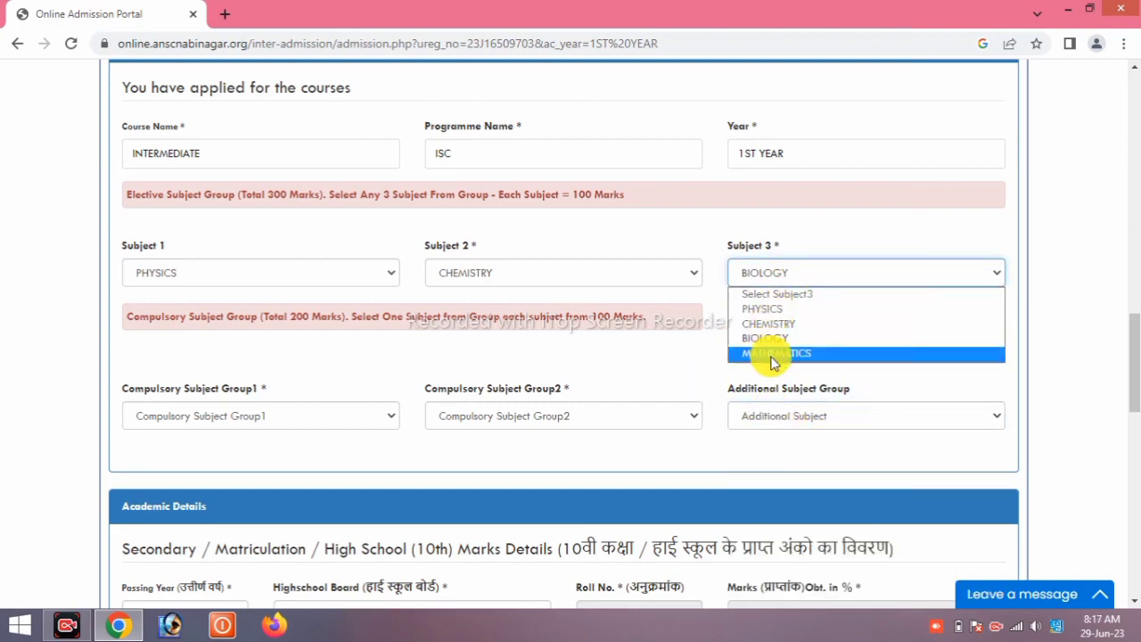
{"action": "left_click", "coordinate": [771, 354]}
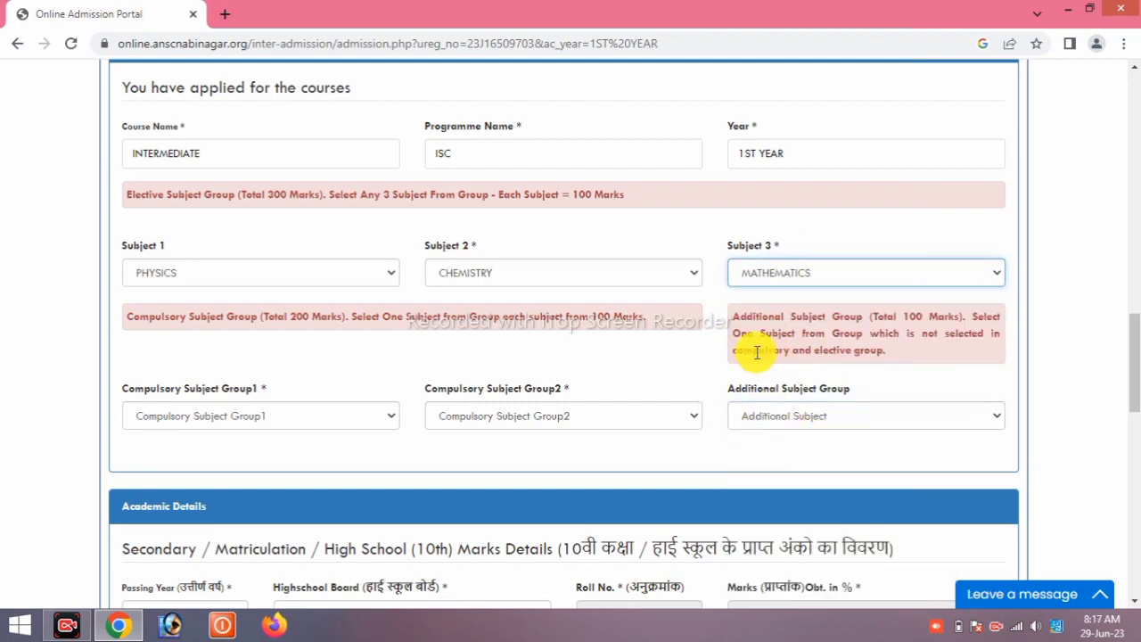
{"action": "left_click", "coordinate": [754, 416]}
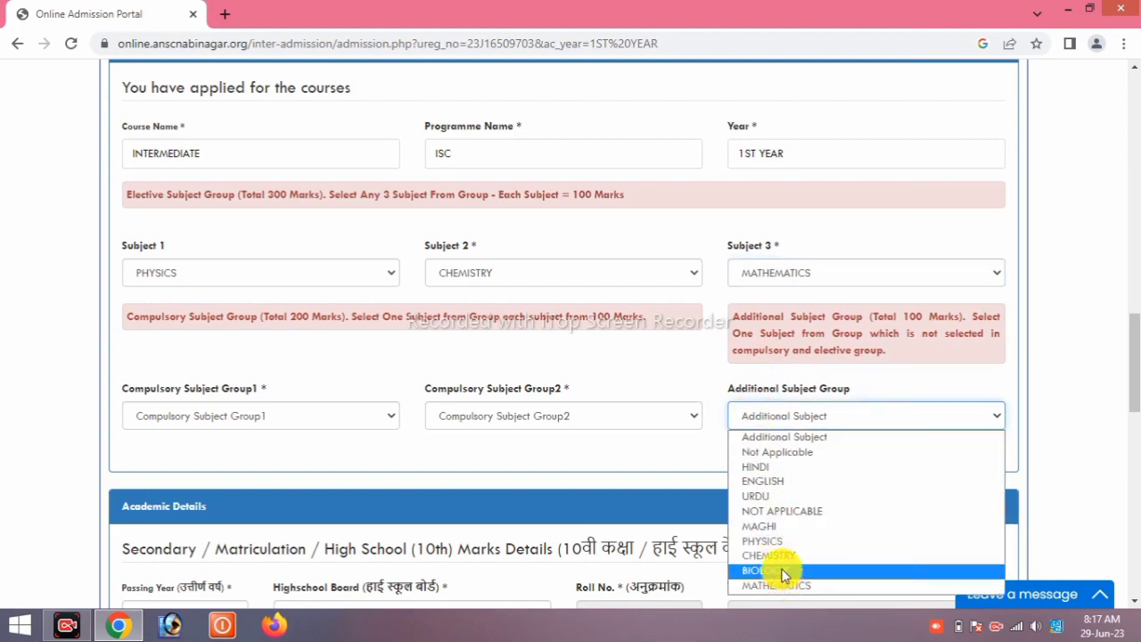
{"action": "left_click", "coordinate": [757, 437]}
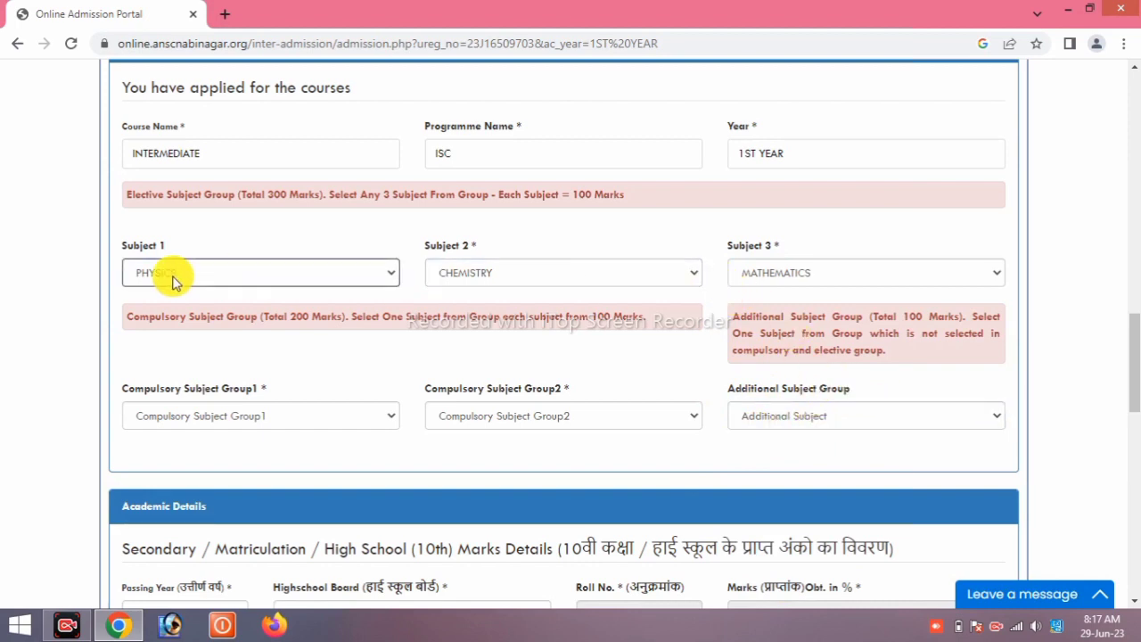
- Set compulsory subject group 1 to ENGLISH and group 2 to HINDI, and review the additional subject choices
{"action": "left_click", "coordinate": [175, 410]}
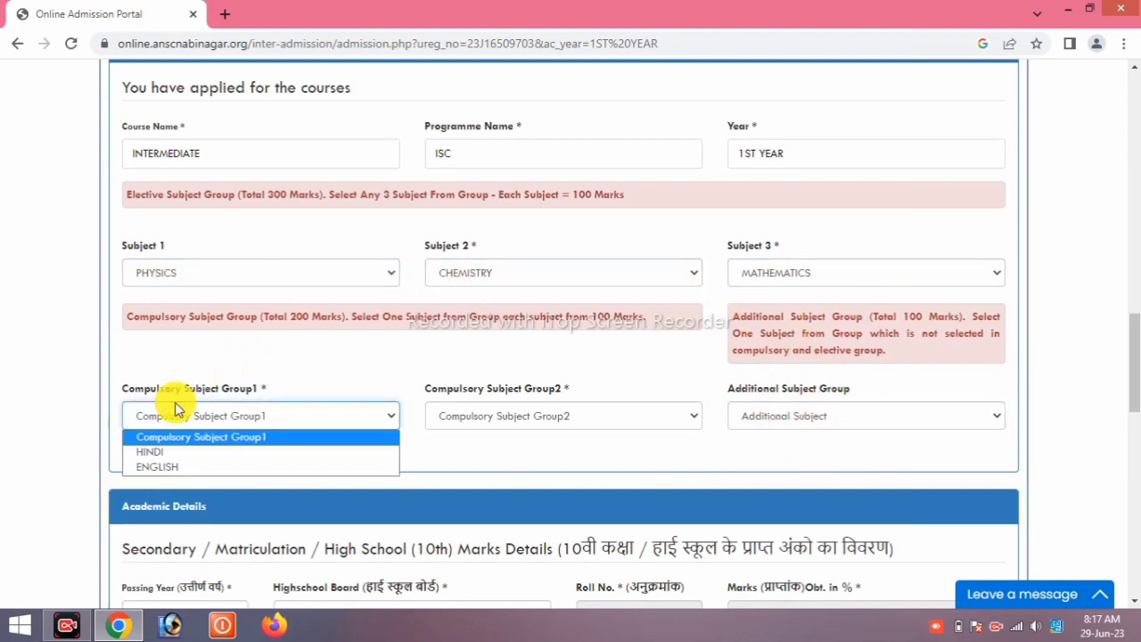
{"action": "left_click", "coordinate": [199, 465]}
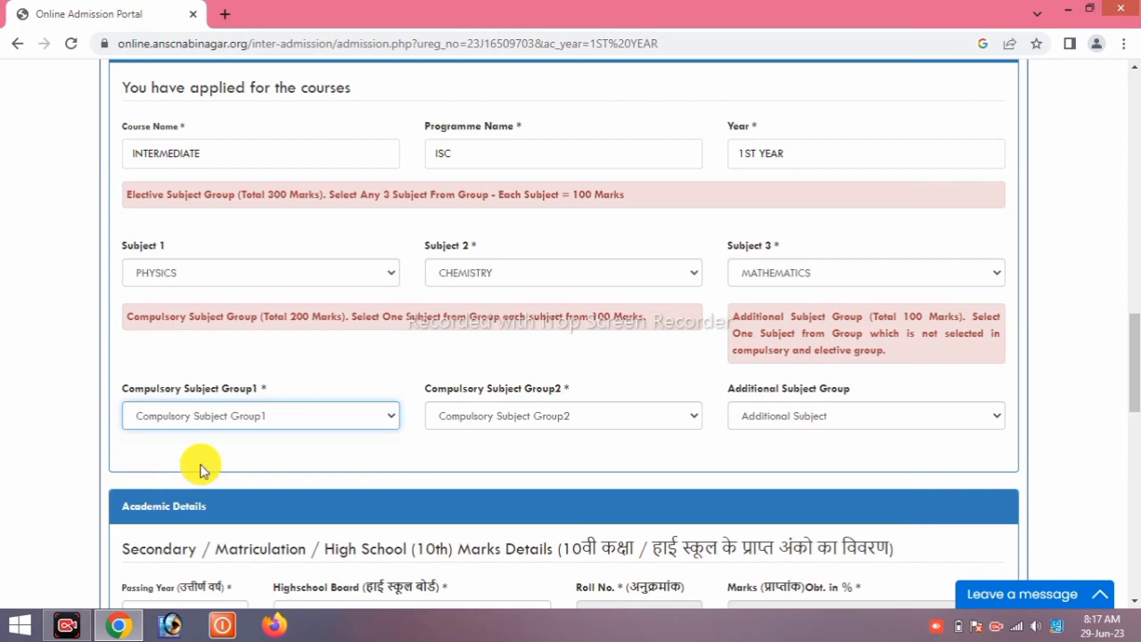
{"action": "left_click", "coordinate": [489, 419]}
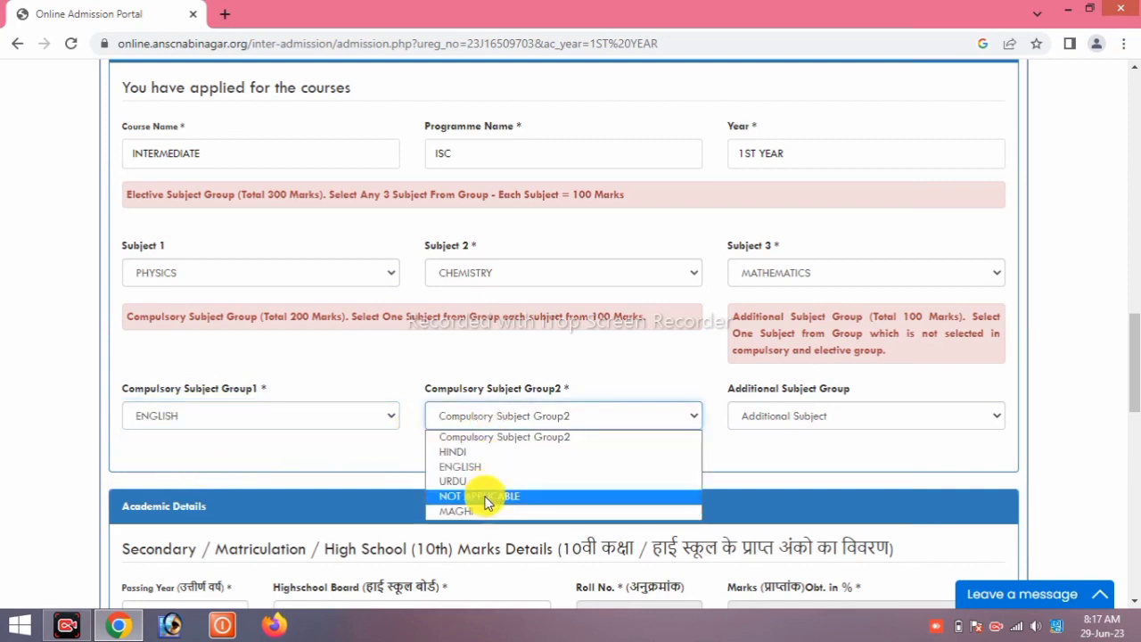
{"action": "left_click", "coordinate": [482, 450]}
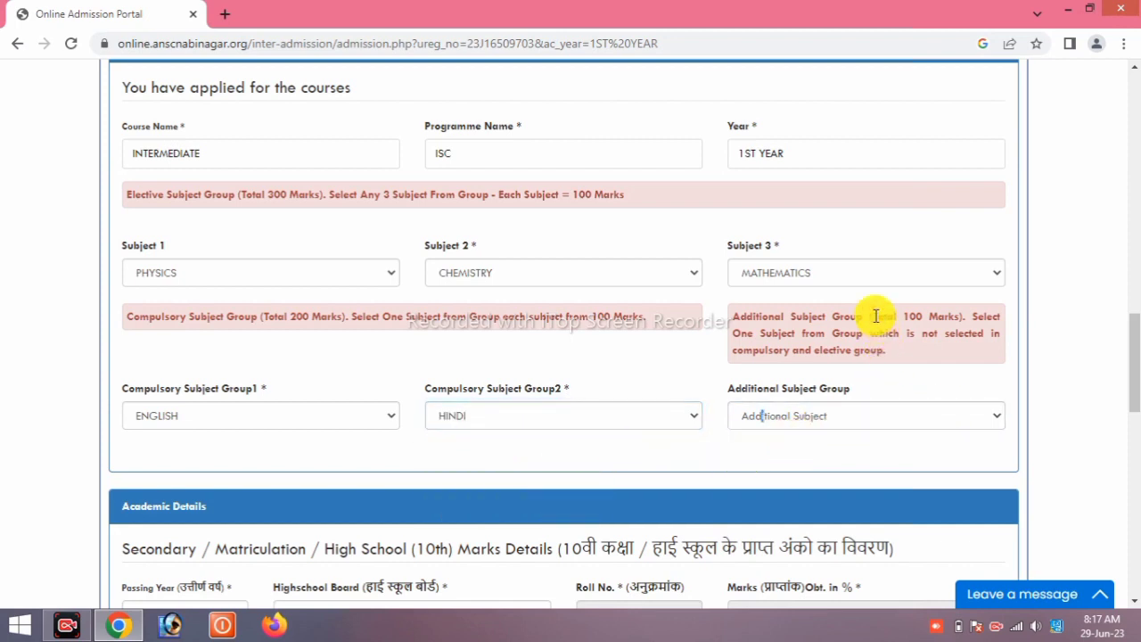
{"action": "left_click", "coordinate": [808, 418]}
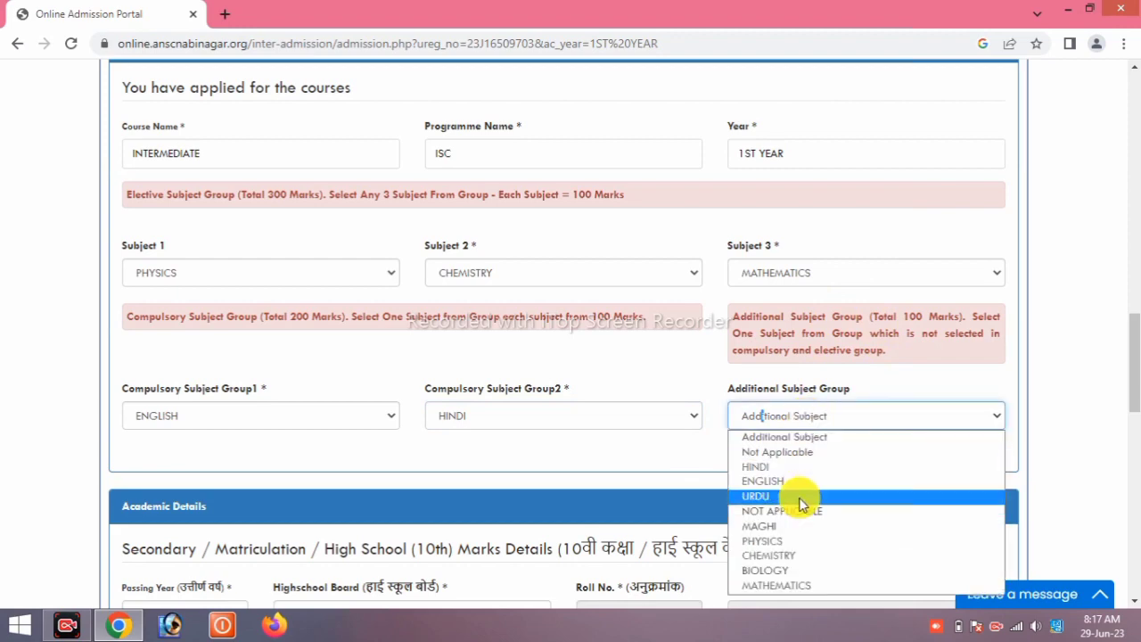
{"action": "left_click", "coordinate": [695, 452]}
- Check the 10th passing year options and set the high school board to Bihar School Exam. Board, Sinha Library Road, Patna
{"action": "scroll", "coordinate": [688, 448], "scroll_direction": "down", "scroll_amount": 4}
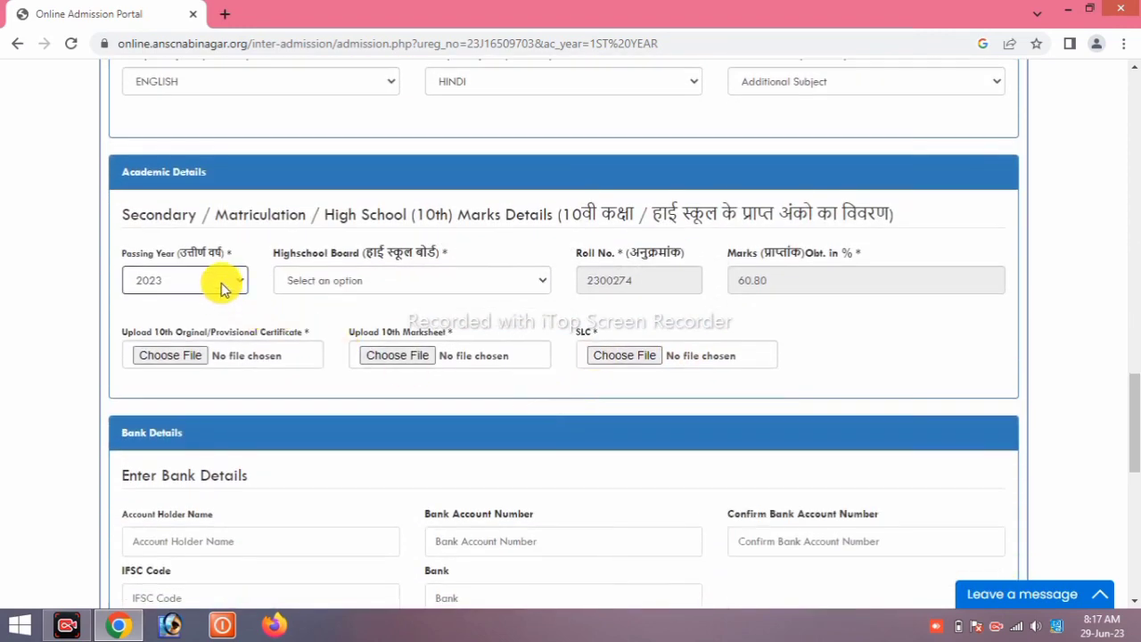
{"action": "left_click", "coordinate": [176, 281]}
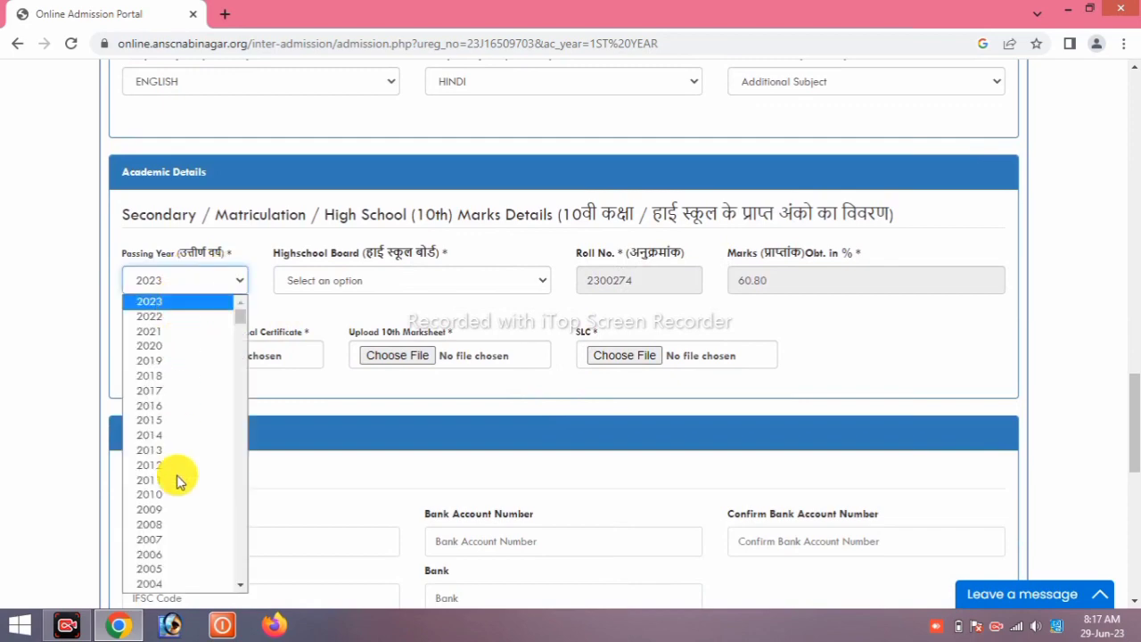
{"action": "left_click", "coordinate": [369, 408]}
{"action": "left_click", "coordinate": [382, 282]}
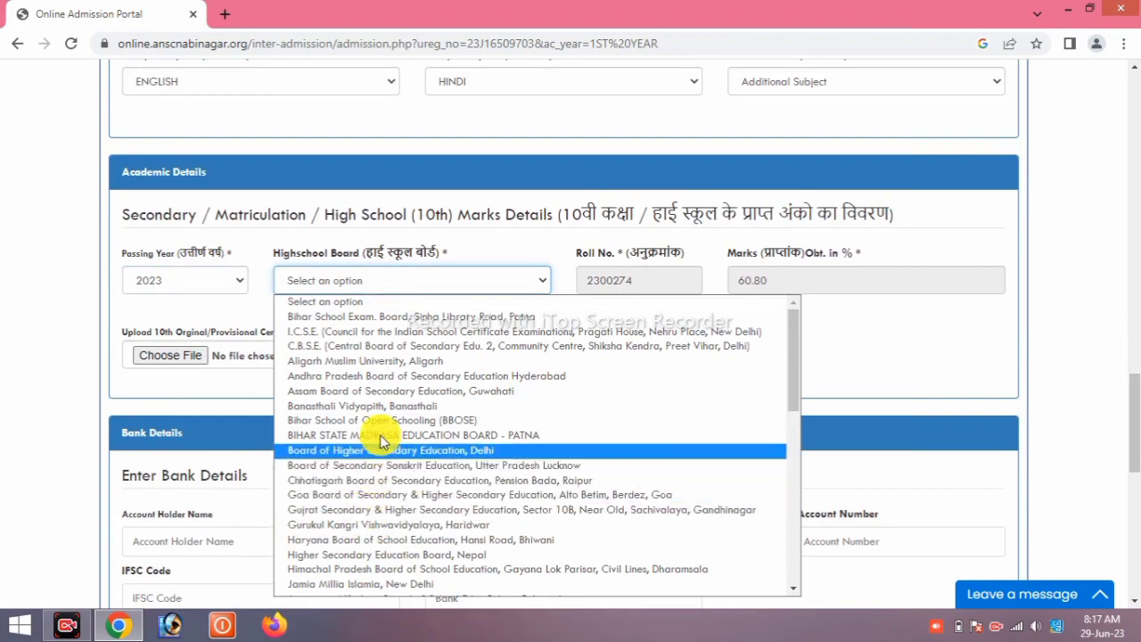
{"action": "left_click", "coordinate": [436, 318]}
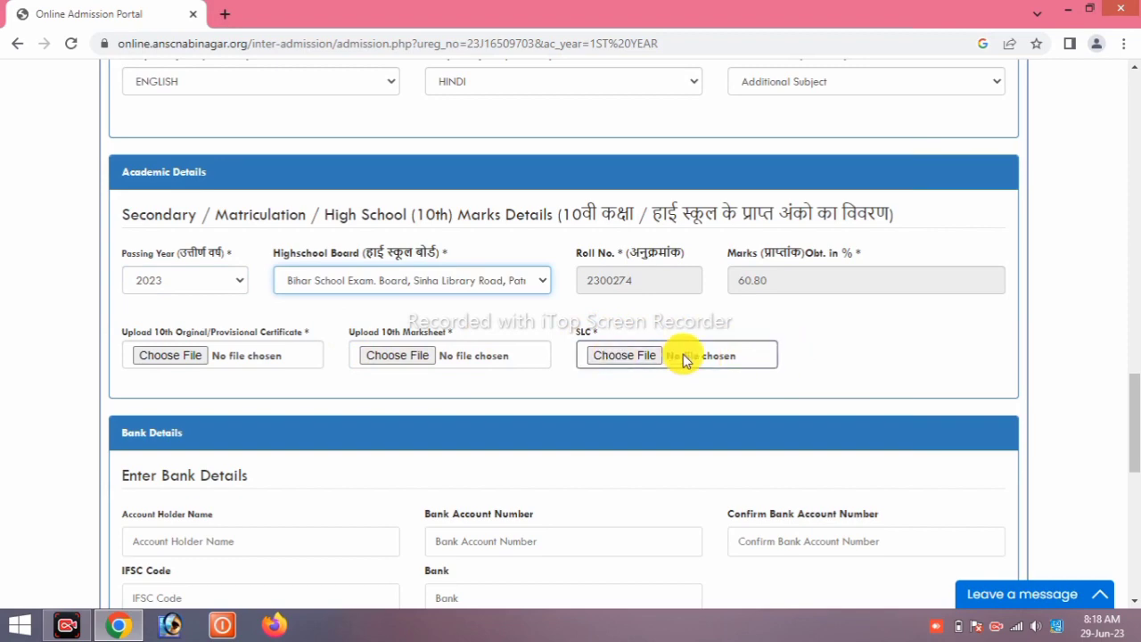
- Go through the bank details fields for account holder name, account number, its confirmation and IFSC code
{"action": "scroll", "coordinate": [655, 366], "scroll_direction": "down", "scroll_amount": 4}
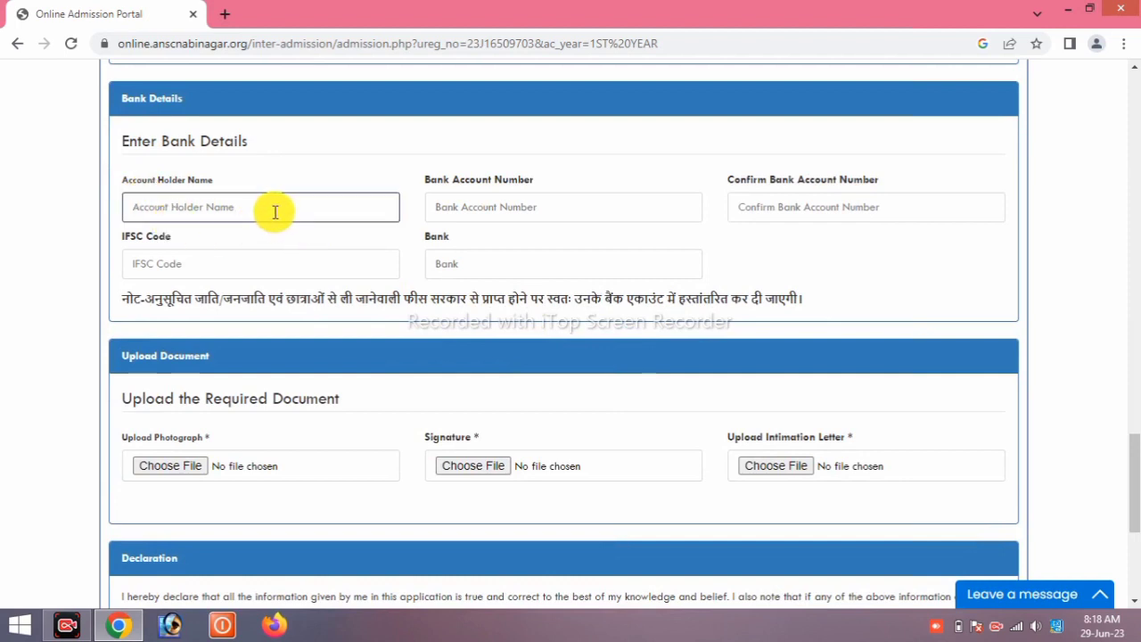
{"action": "left_click", "coordinate": [233, 205]}
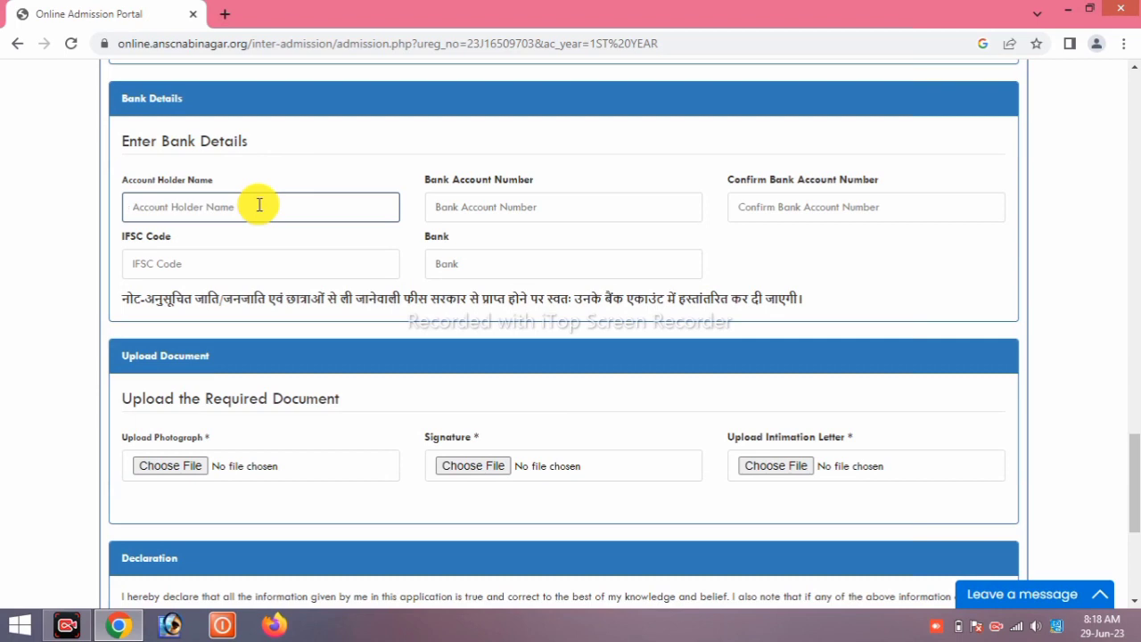
{"action": "left_click", "coordinate": [491, 207]}
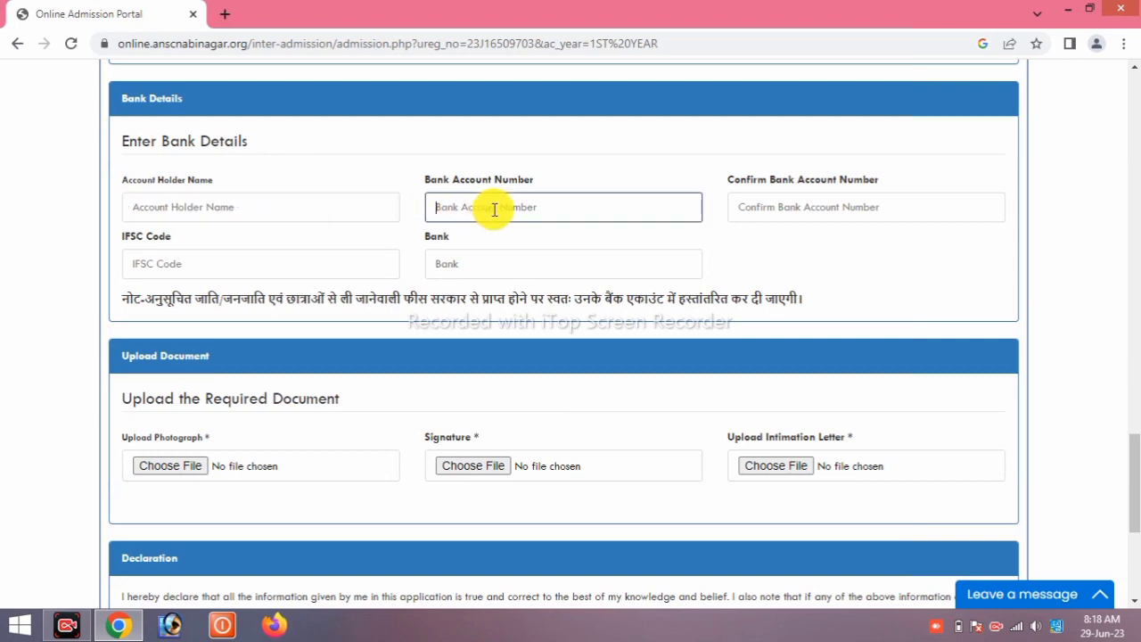
{"action": "left_click", "coordinate": [793, 208]}
{"action": "left_click", "coordinate": [237, 263]}
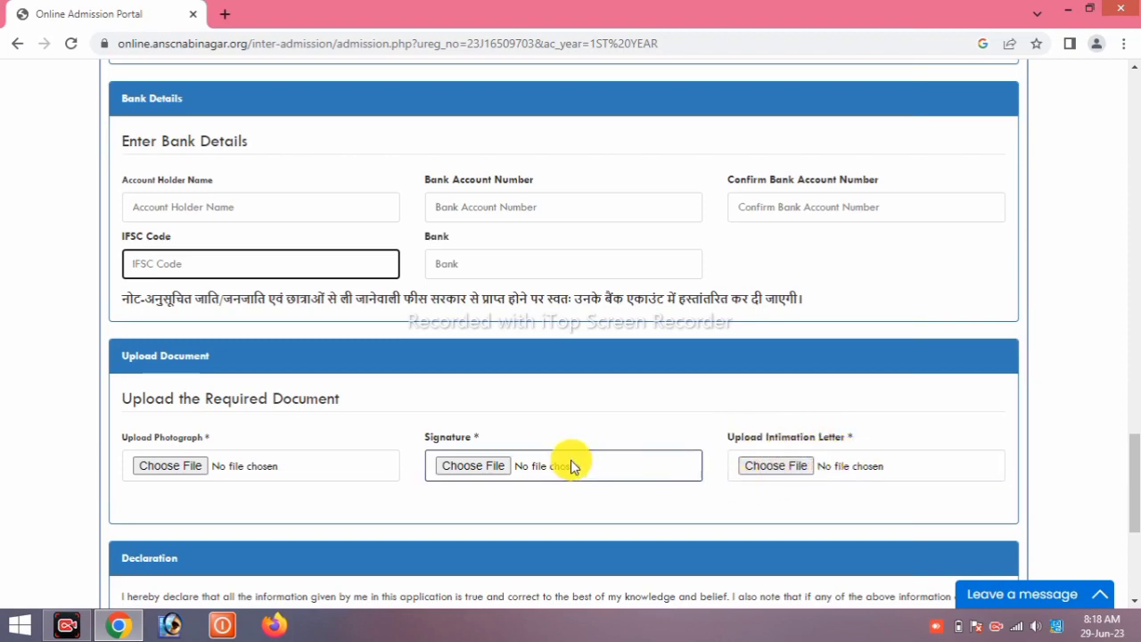
- Accept the Declaration by the Student at the end of the admission form
{"action": "scroll", "coordinate": [573, 463], "scroll_direction": "down", "scroll_amount": 3}
{"action": "left_click", "coordinate": [148, 335]}
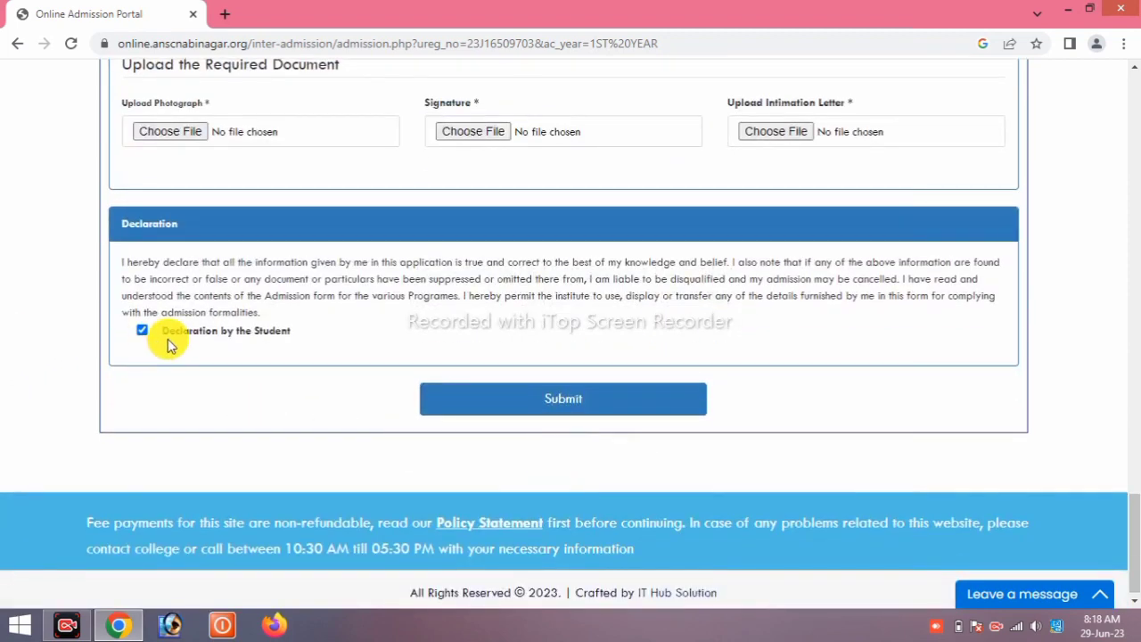